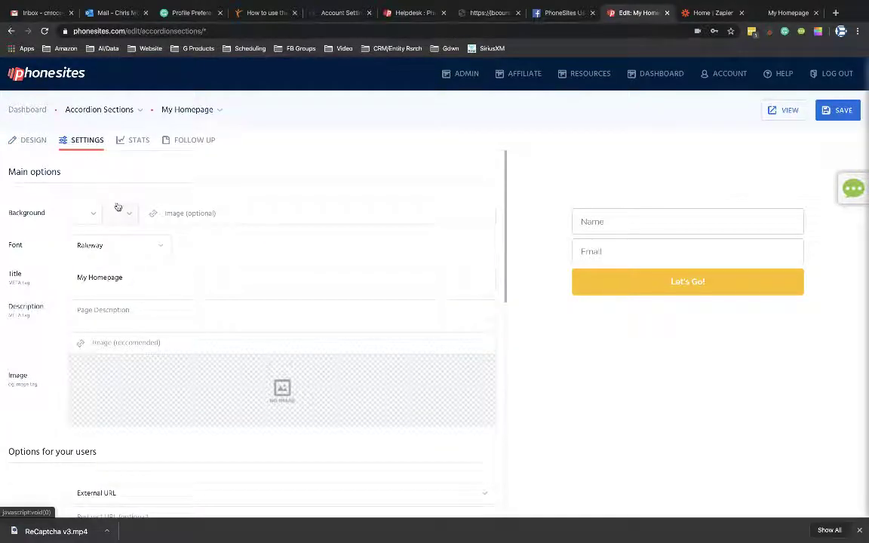
Look over the My Homepage Settings tab and its POST Webhook(s) field, then go back to the Accordion Sections overview.
scroll(115, 289, down, 10)
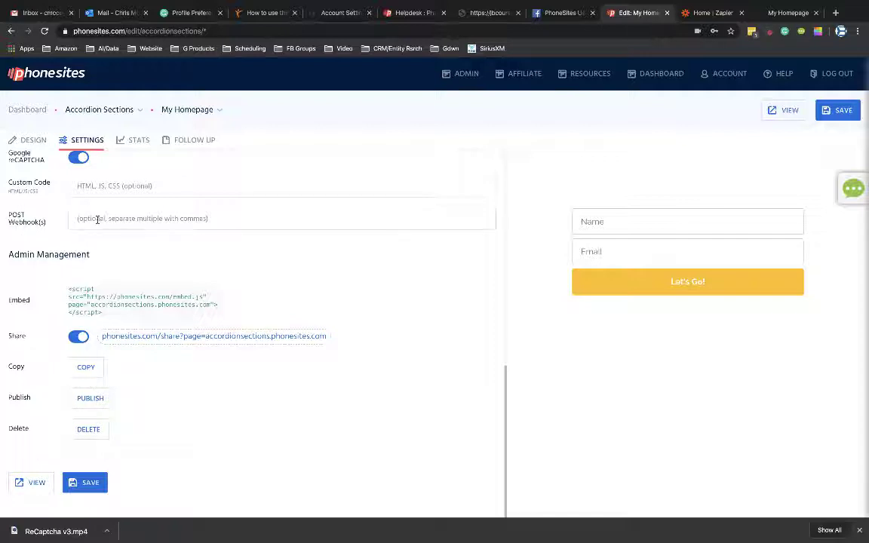
click(96, 218)
scroll(167, 252, up, 10)
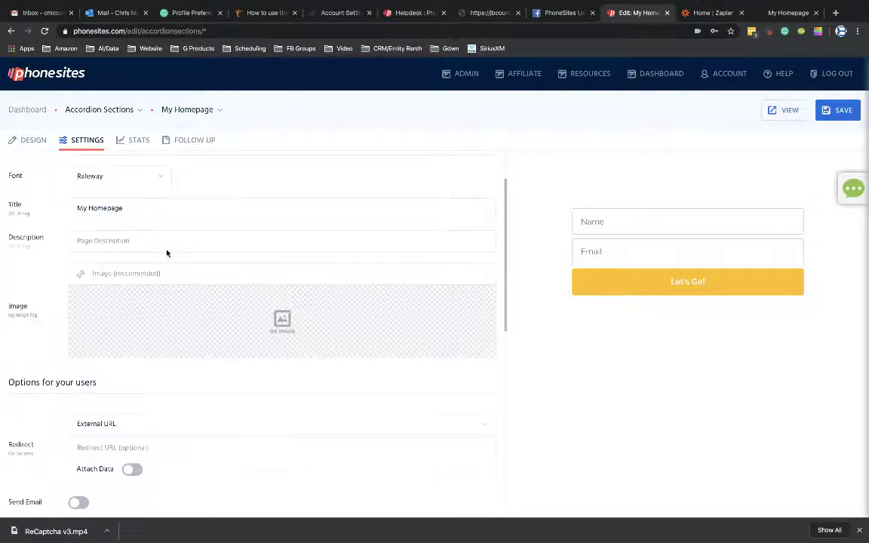
scroll(361, 230, up, 2)
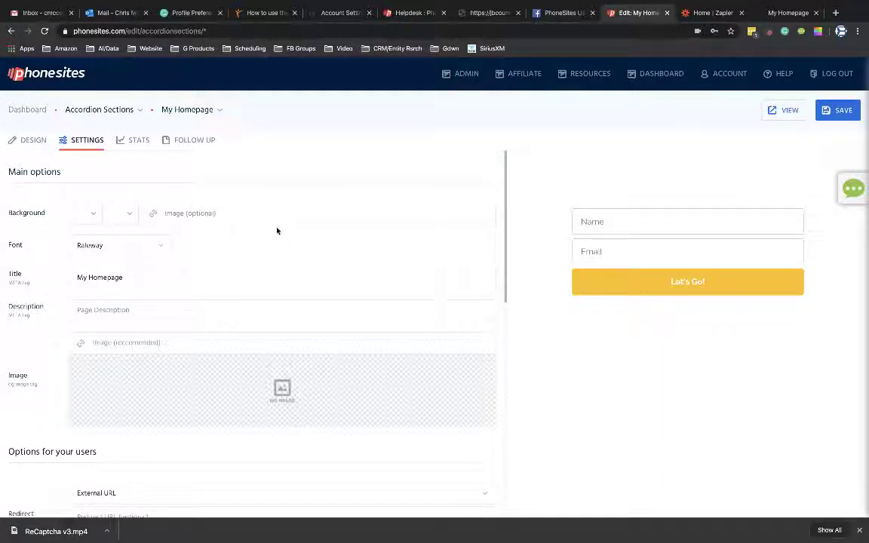
click(26, 69)
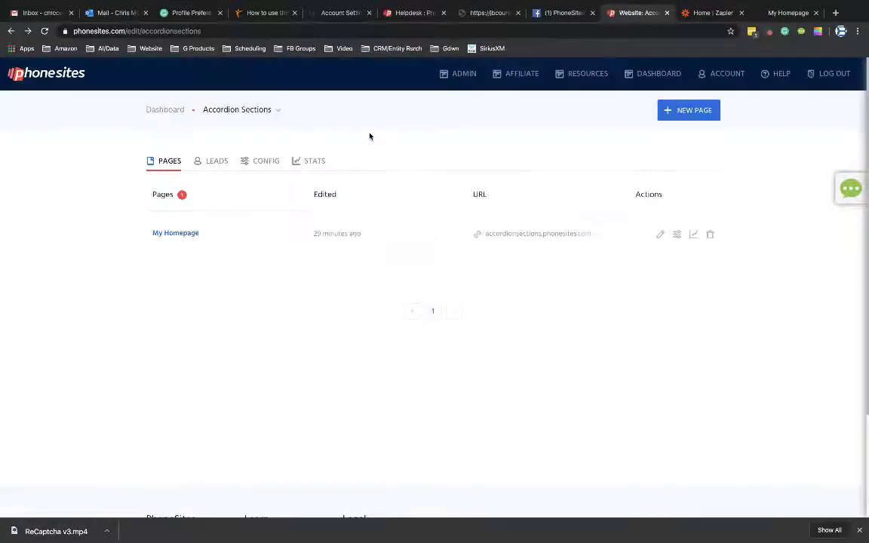
Open the Accordion Sections CONFIG tab and scroll to its 3rd Party Integrations list.
click(259, 163)
scroll(246, 225, down, 1)
scroll(246, 226, down, 3)
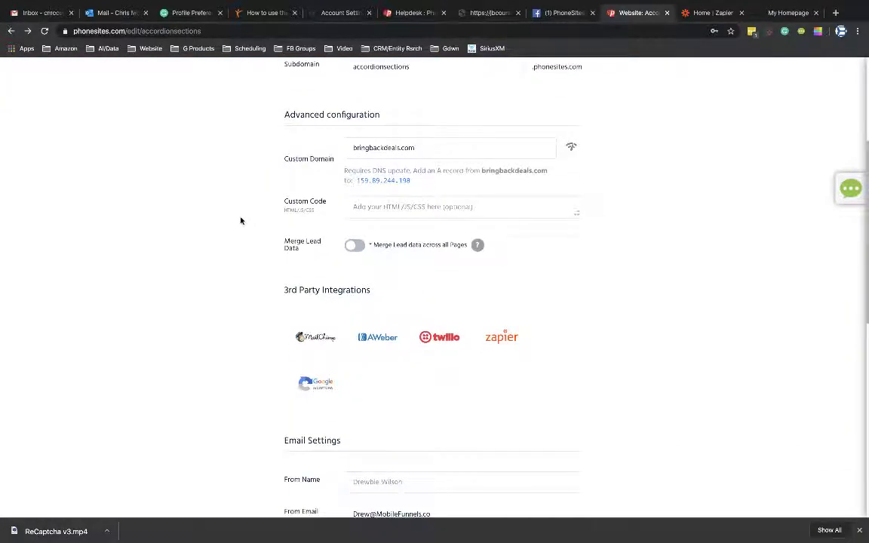
scroll(252, 225, up, 2)
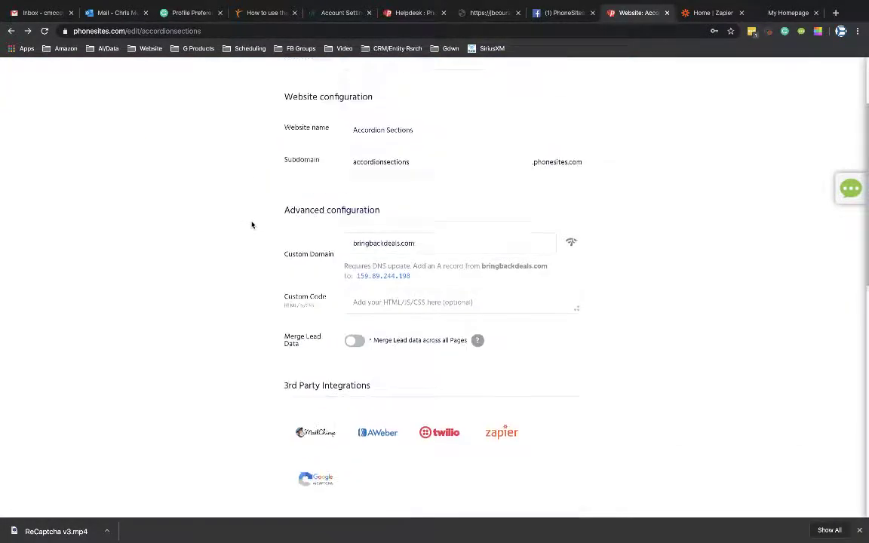
scroll(252, 224, up, 1)
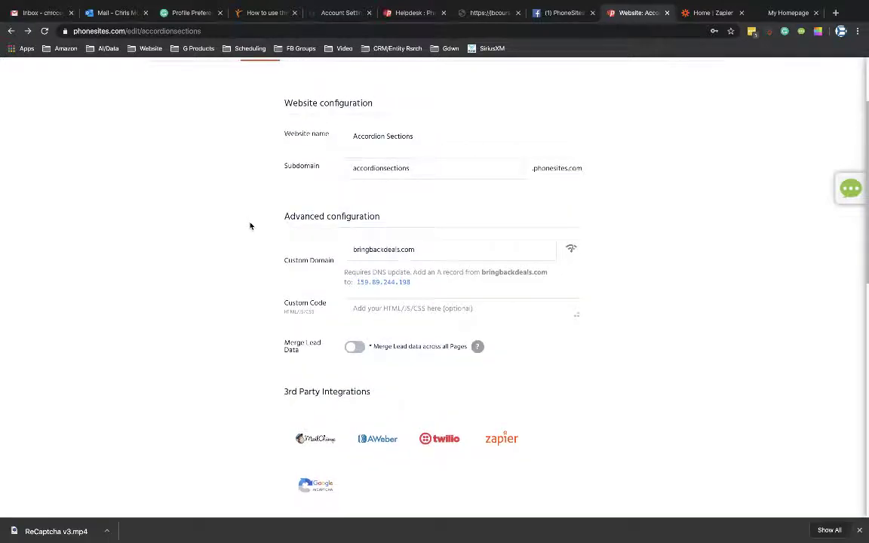
scroll(251, 225, down, 3)
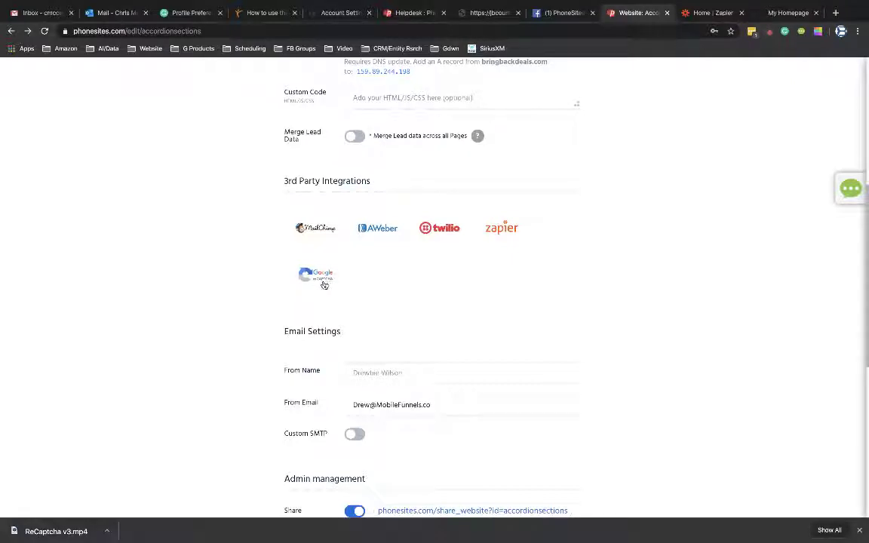
Generate and copy a Zapier API key for Accordion Sections, then open PhoneSites' Zapier app invitation.
click(500, 231)
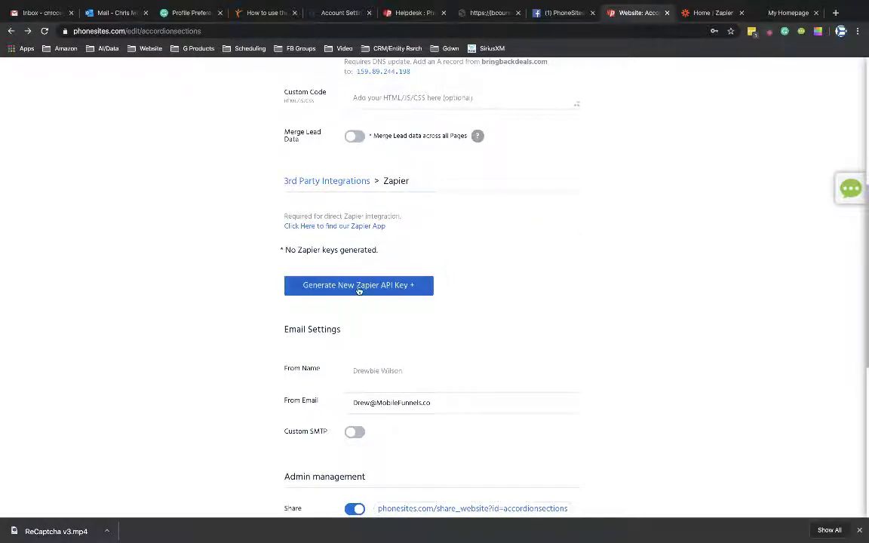
click(358, 286)
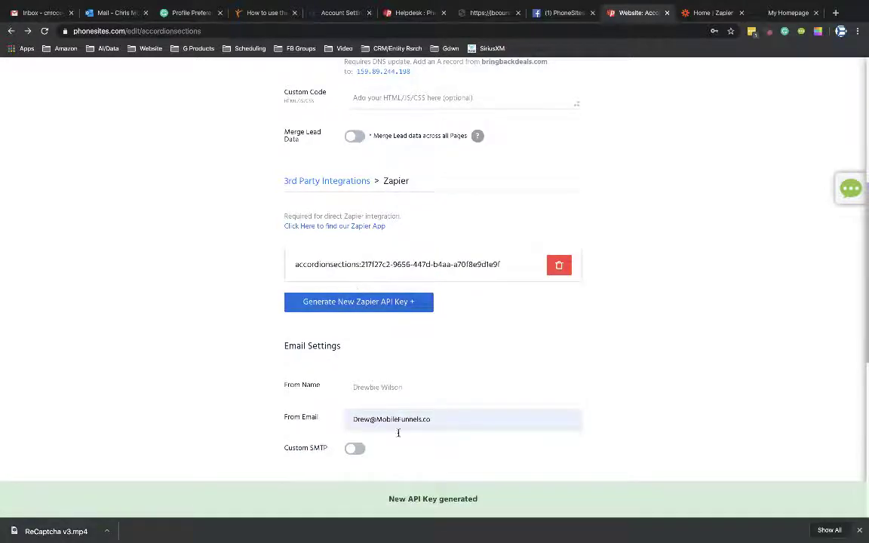
click(318, 266)
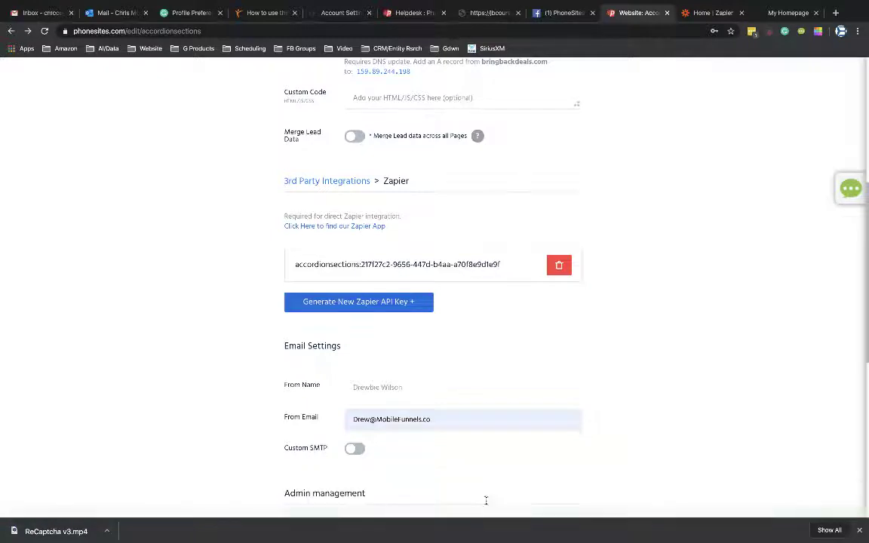
click(348, 230)
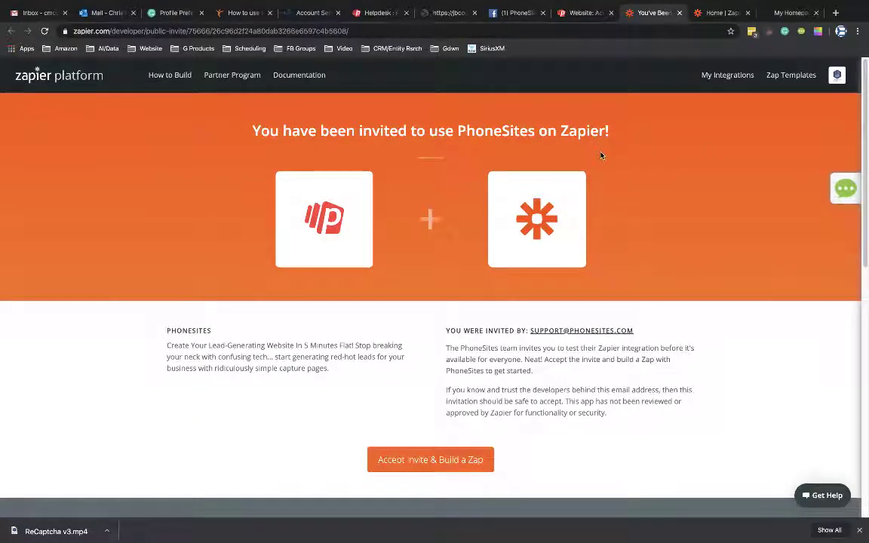
Accept the PhoneSites invite in Zapier and go to the My Apps connected accounts list.
click(427, 464)
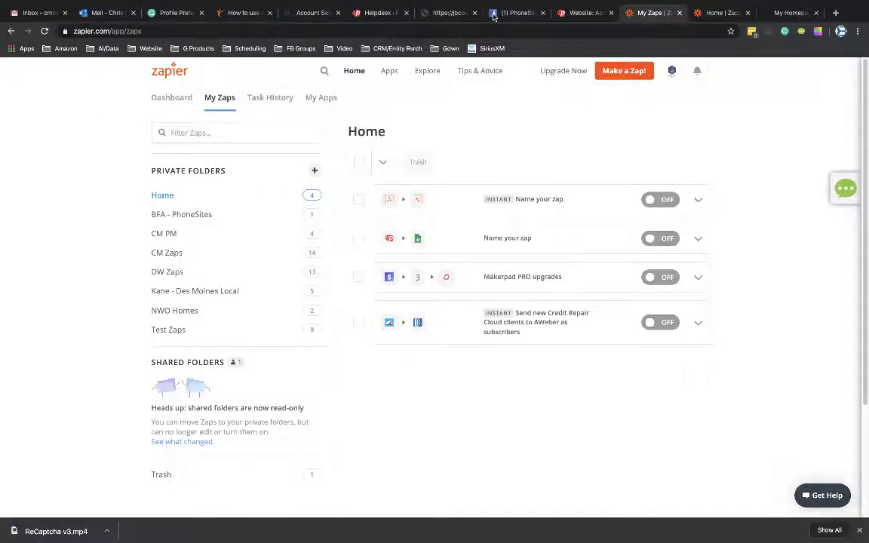
click(582, 13)
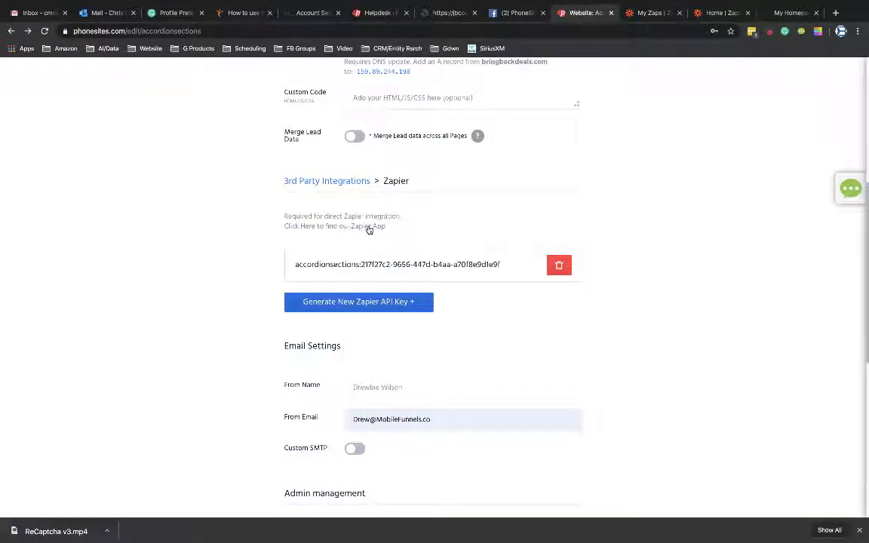
click(654, 17)
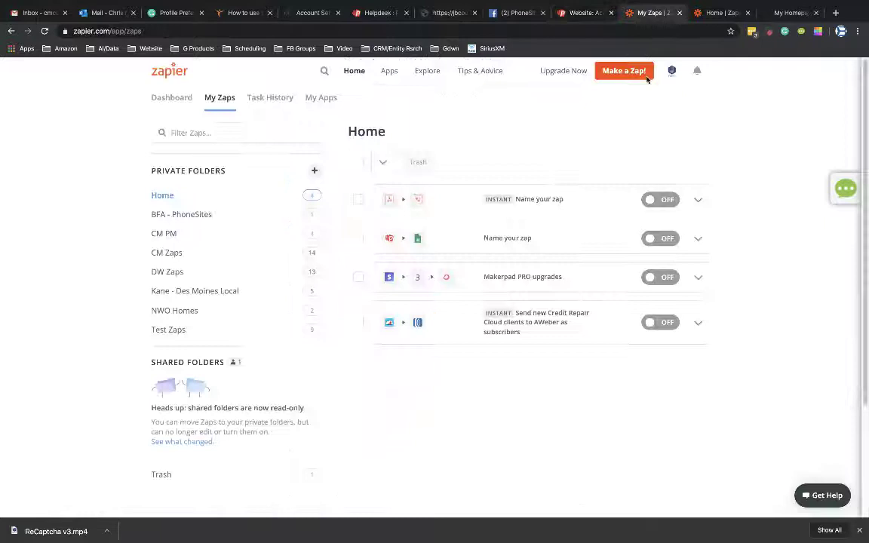
click(702, 13)
click(642, 15)
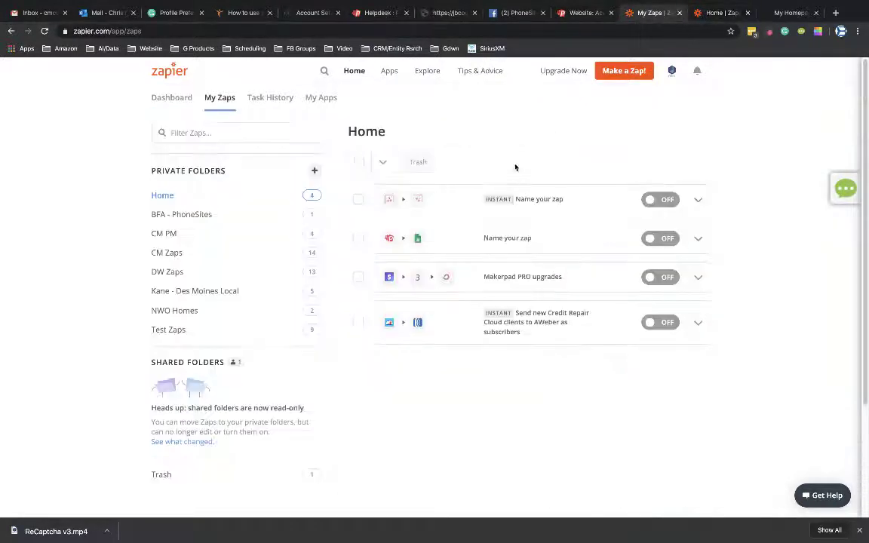
click(314, 100)
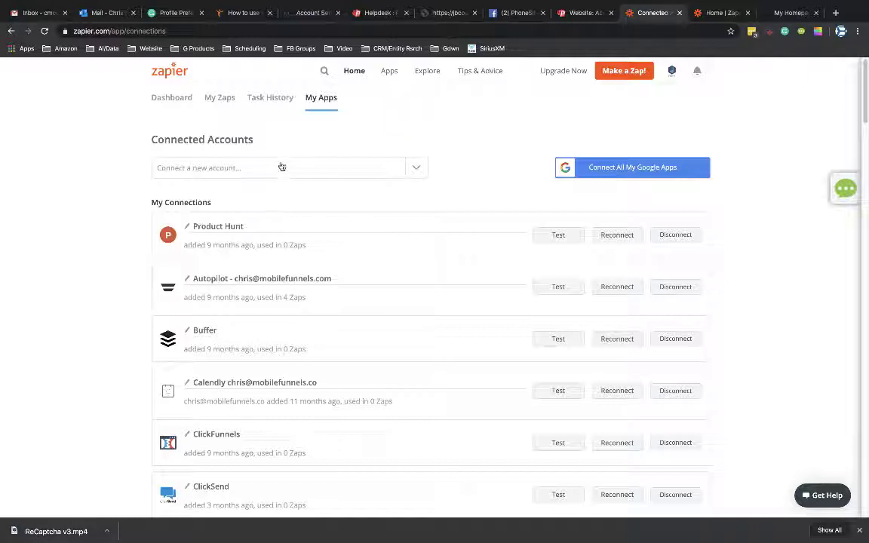
Connect a PhoneSites (1.0.0) account using the pasted API key and test it to Success.
click(160, 167)
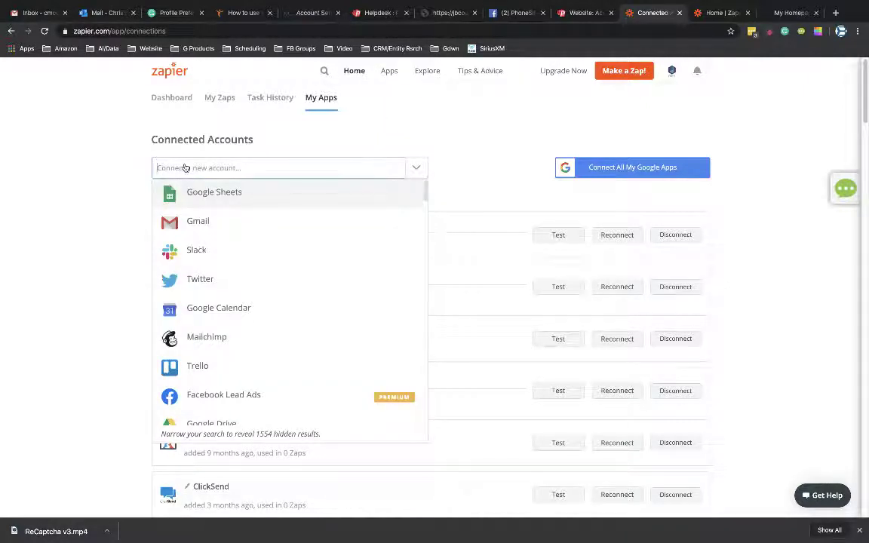
text(phonesites)
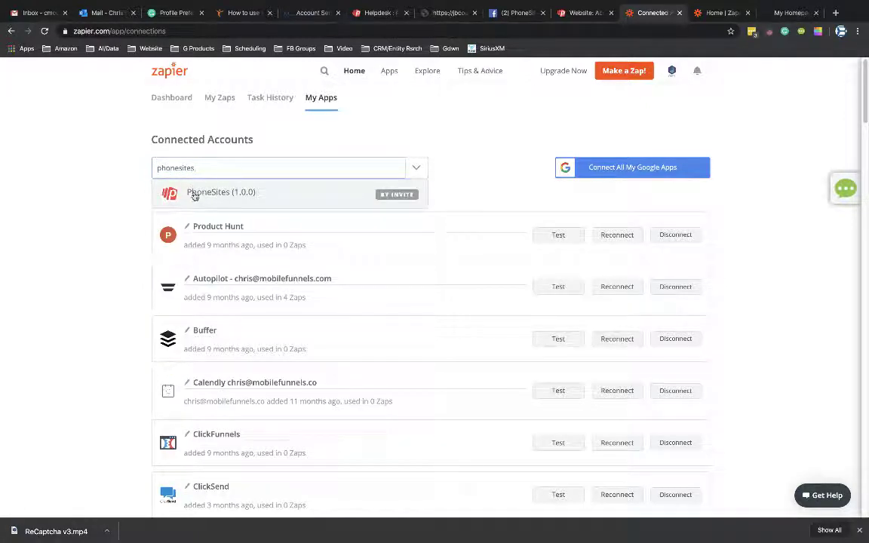
click(194, 194)
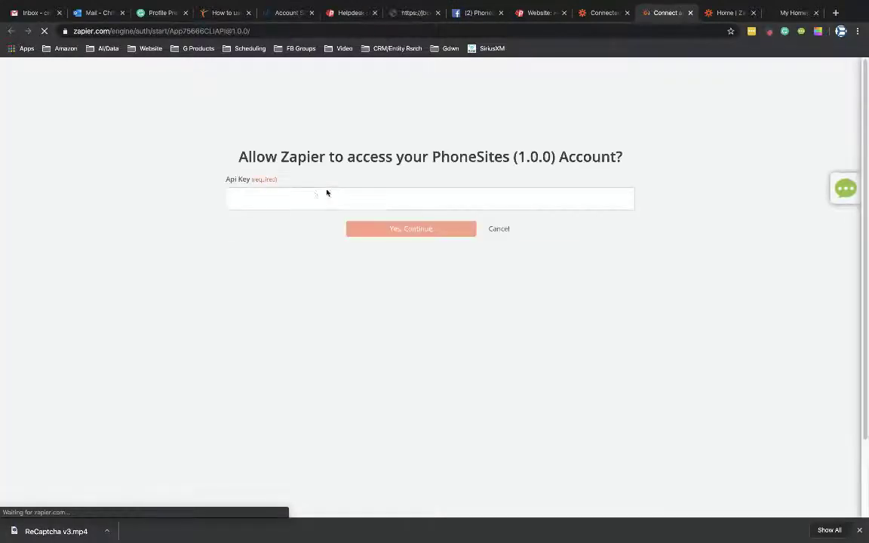
click(258, 200)
key(ctrl+v)
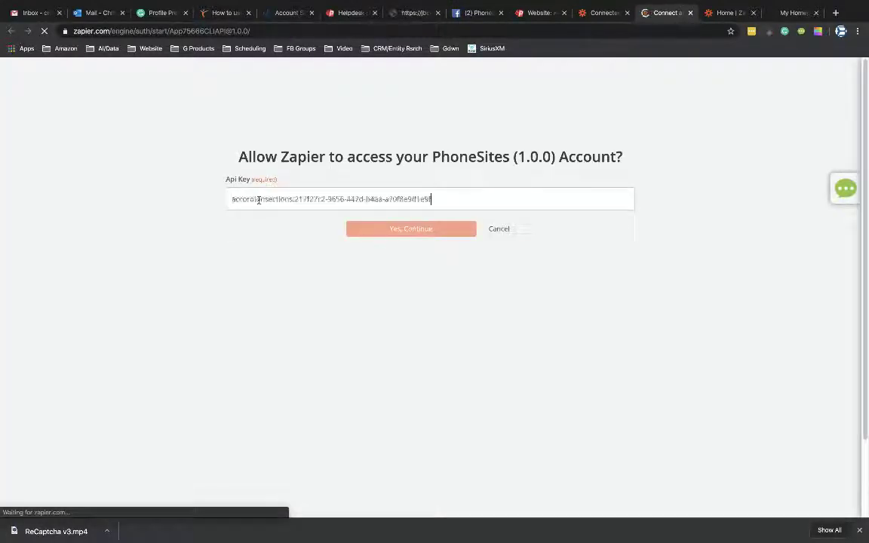
click(400, 234)
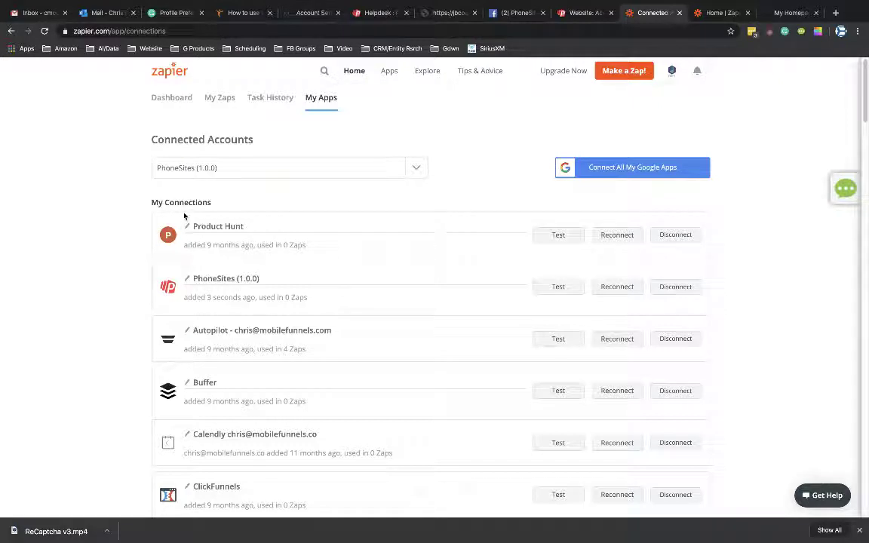
click(557, 287)
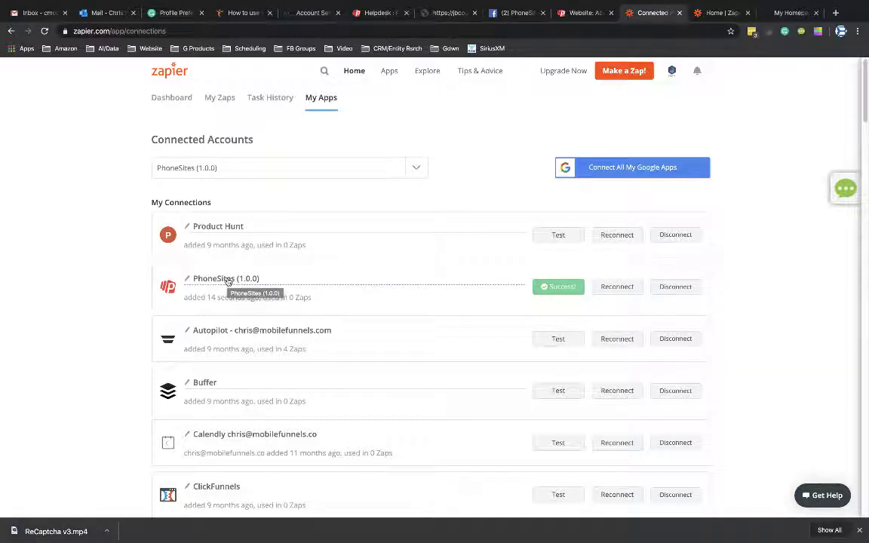
Check the site name Accordion Sections and subdomain accordionsections on the PhoneSites config page.
click(586, 13)
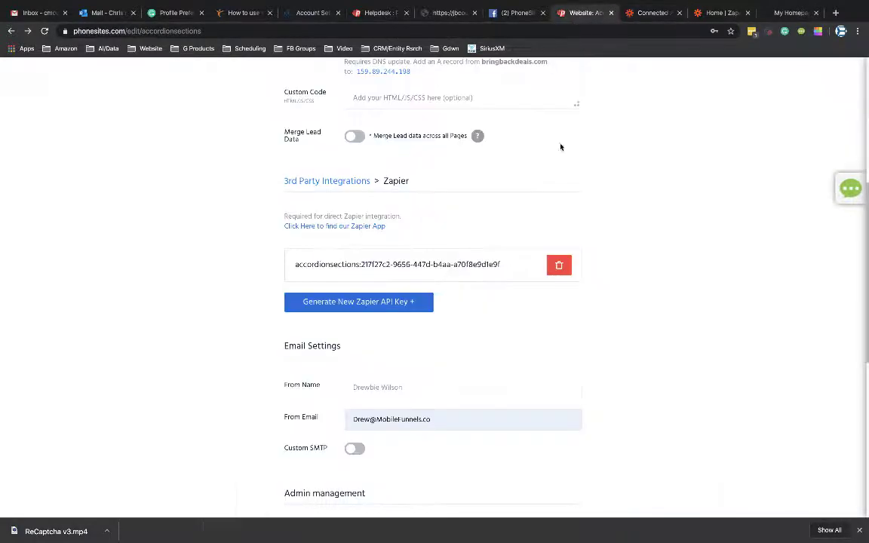
scroll(483, 174, up, 4)
drag(423, 282, 307, 278)
drag(417, 247, 351, 243)
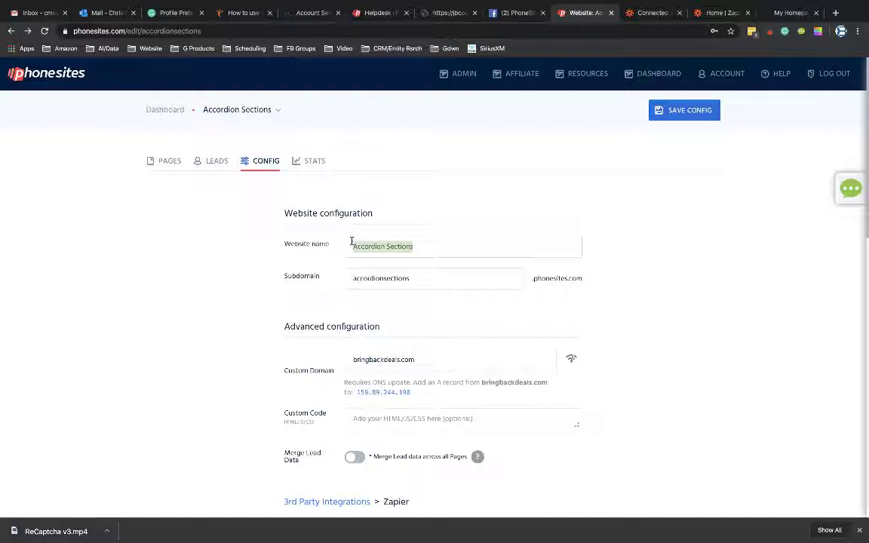
Rename the Zapier connection to 'PhoneSites Accordion Sections Landing Page (1.0.0)'.
click(649, 13)
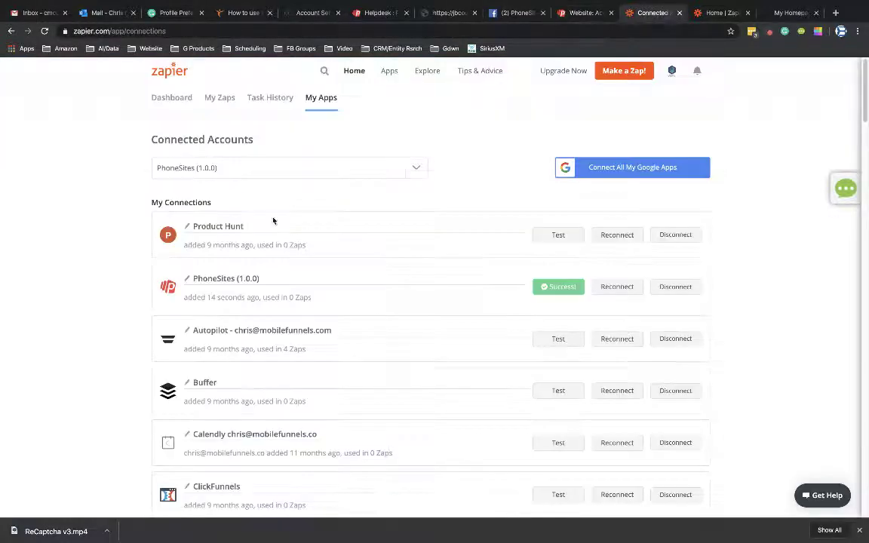
click(236, 280)
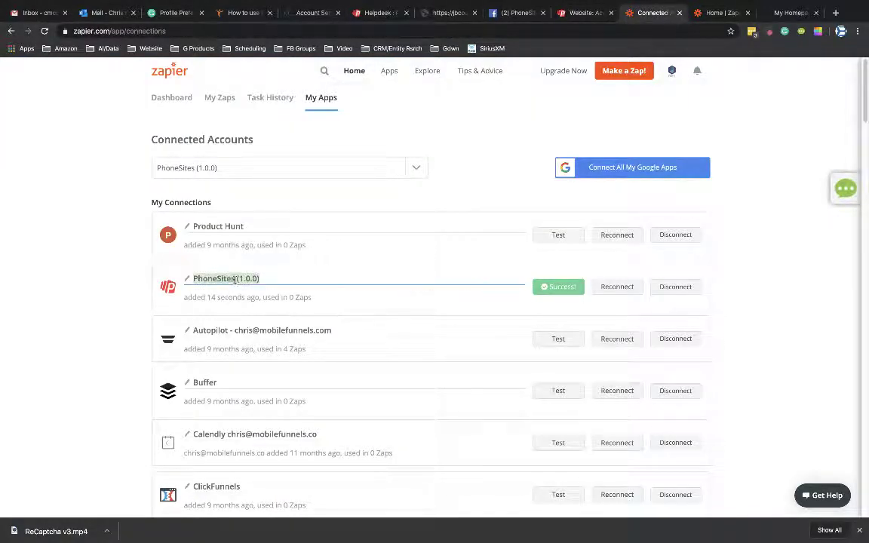
click(291, 273)
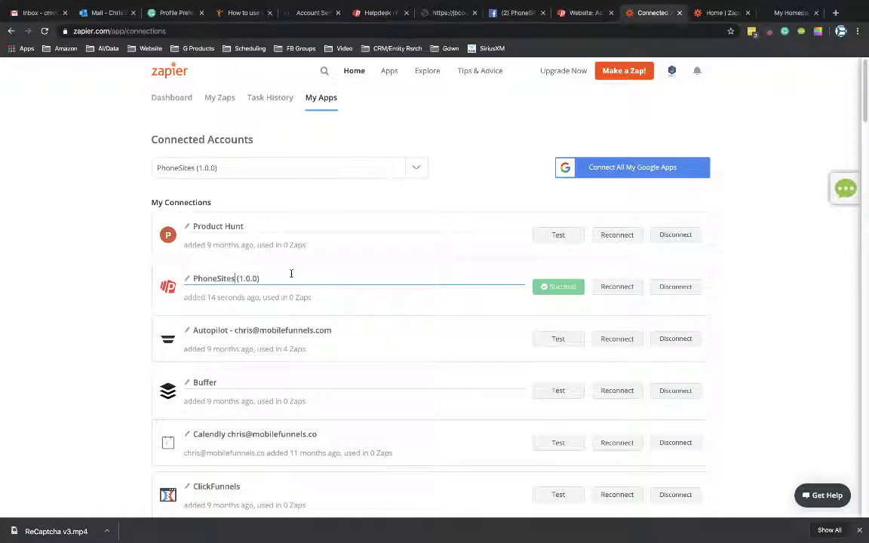
text(Accordion Sections Lan)
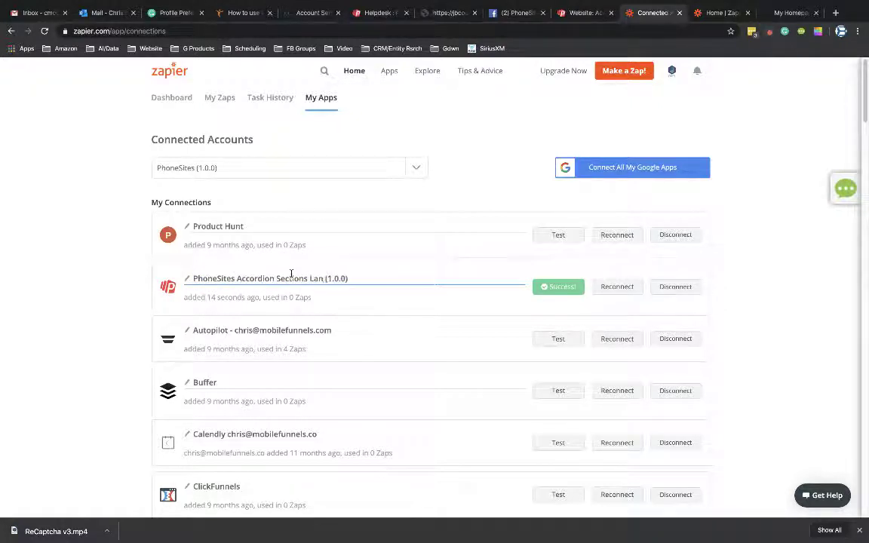
text(ding Page)
click(99, 296)
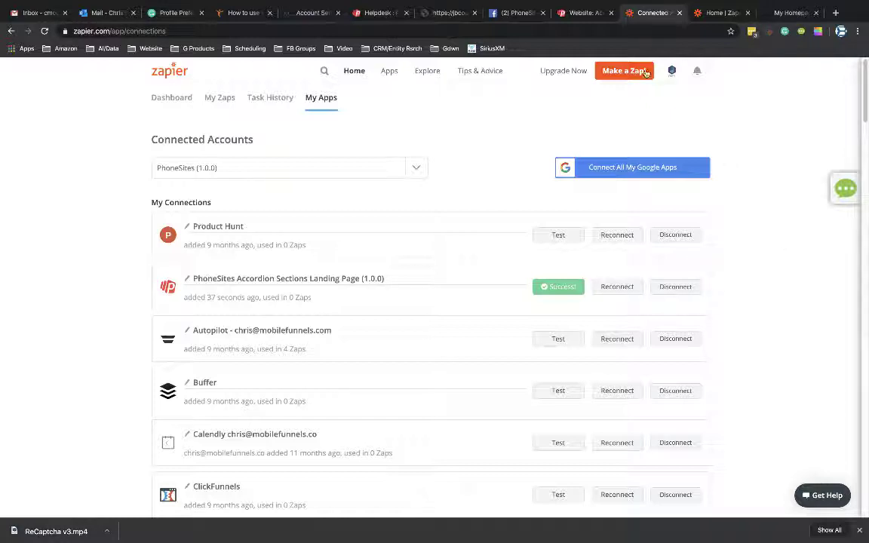
Save the Accordion Sections config in PhoneSites, then go back to Zapier's connected accounts.
click(585, 12)
scroll(696, 270, down, 10)
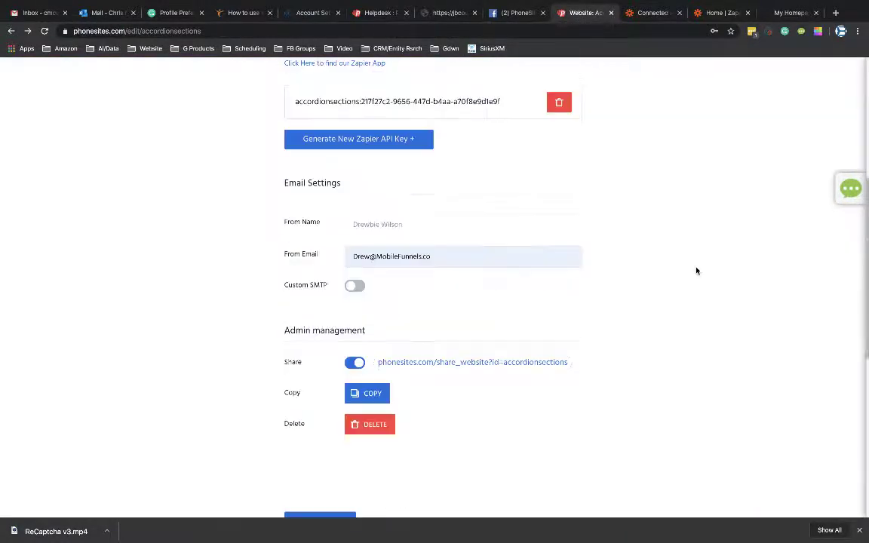
scroll(289, 336, down, 3)
click(320, 291)
scroll(500, 306, up, 6)
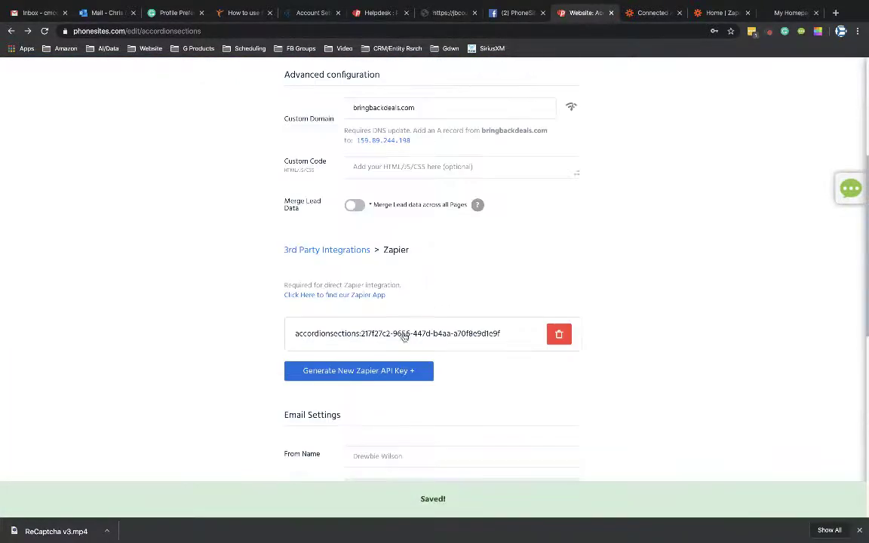
scroll(670, 222, up, 2)
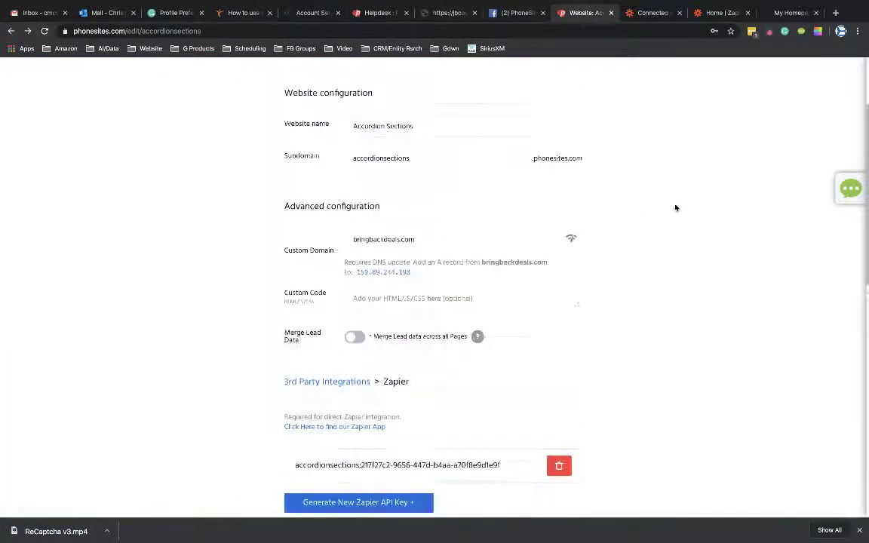
click(652, 12)
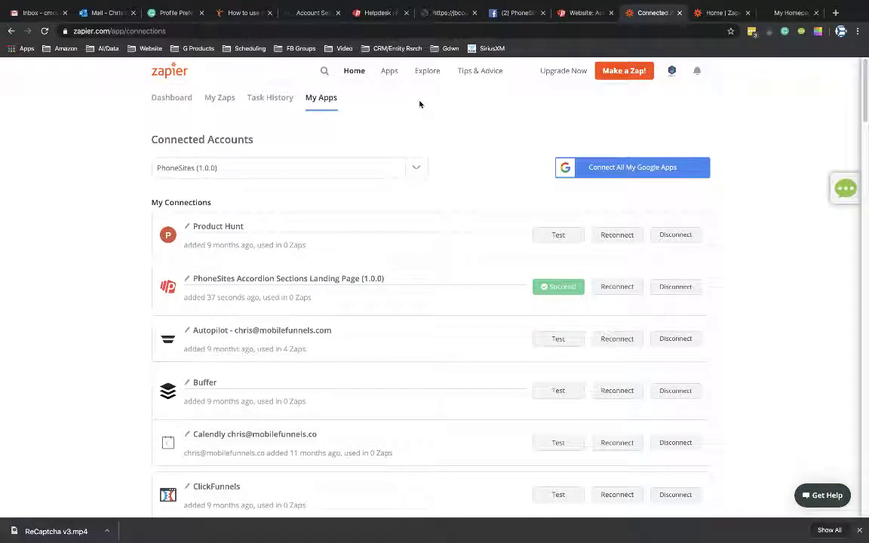
Make a new zap with the PhoneSites (1.0.0) New Lead trigger and list the available accounts.
click(623, 71)
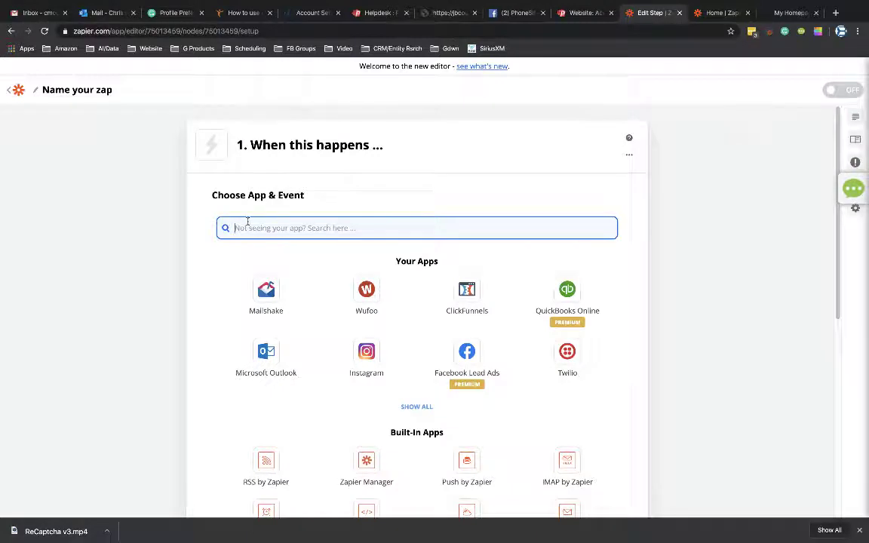
text(phones)
click(243, 281)
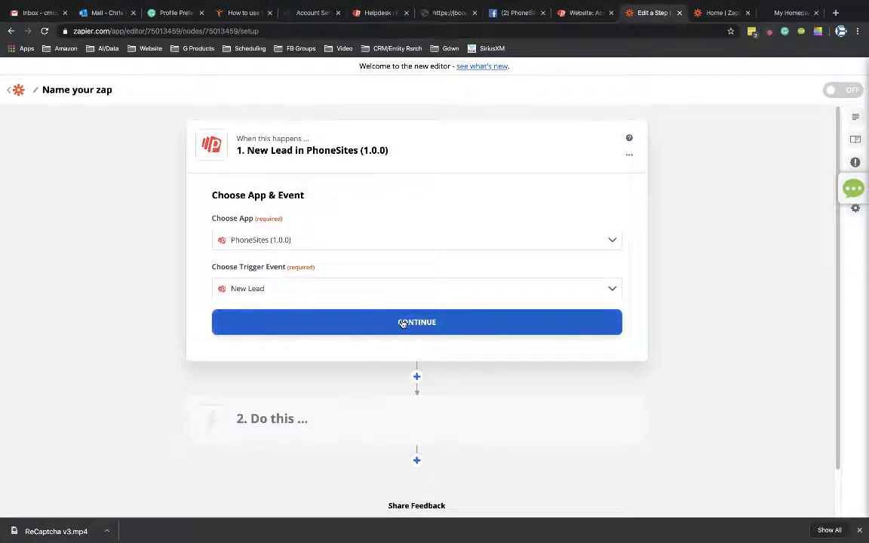
click(403, 323)
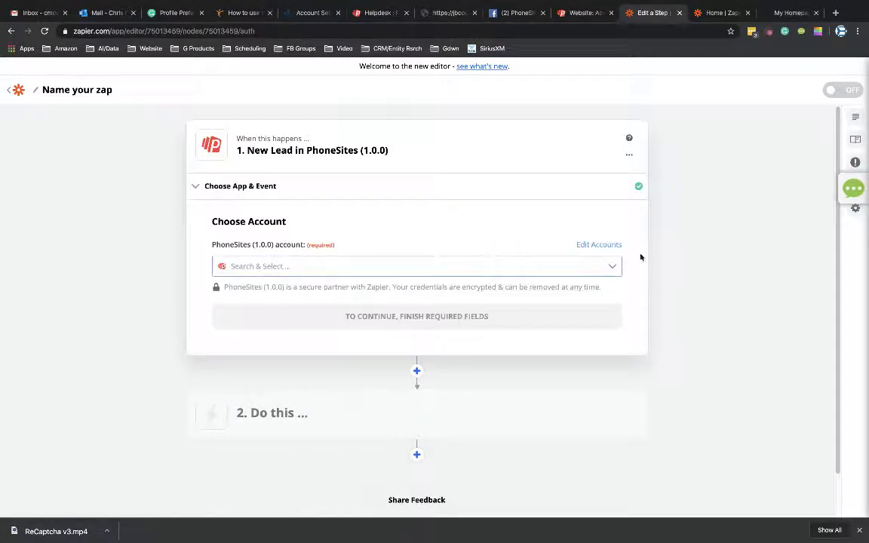
click(608, 268)
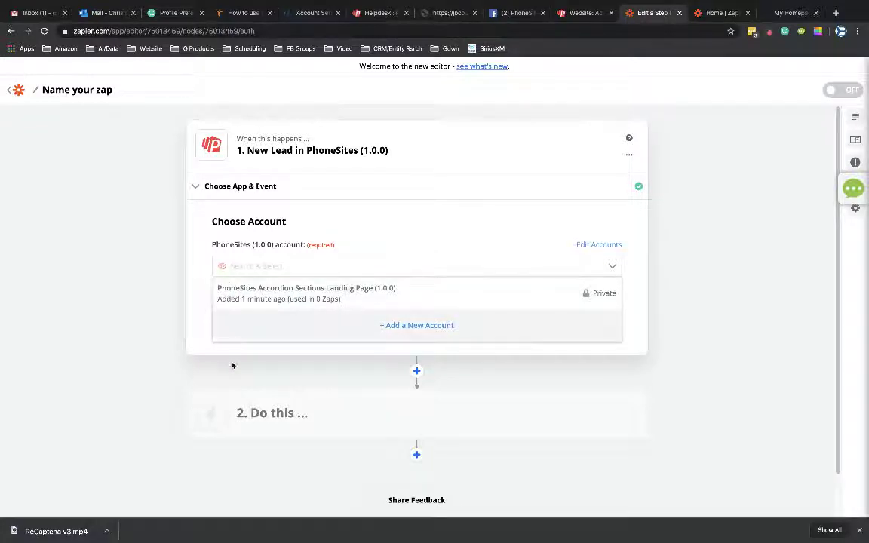
Open the G Code website's CONFIG Zapier settings, generate a new API key and copy it.
click(149, 319)
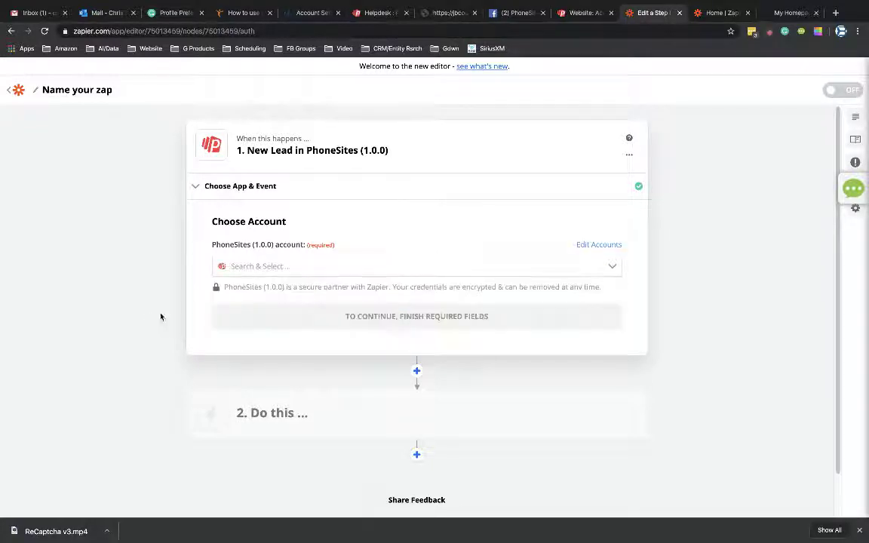
click(584, 12)
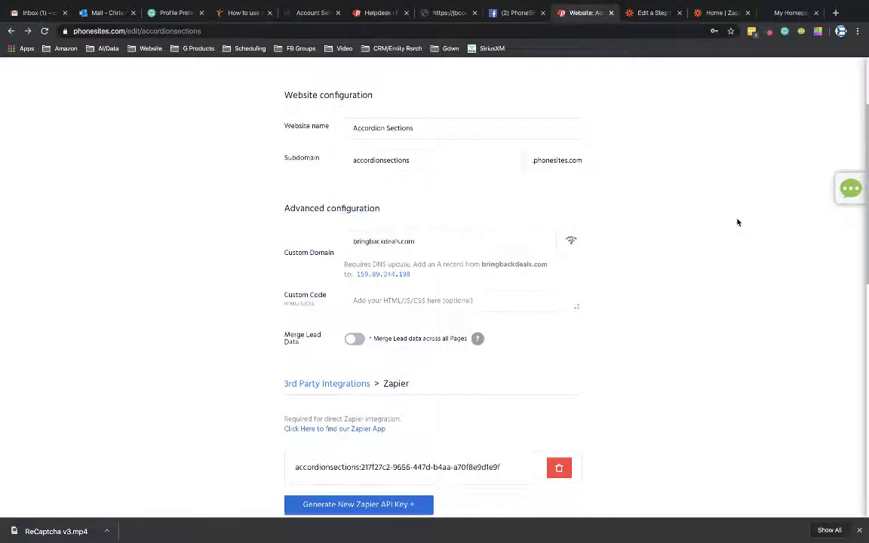
scroll(738, 222, up, 2)
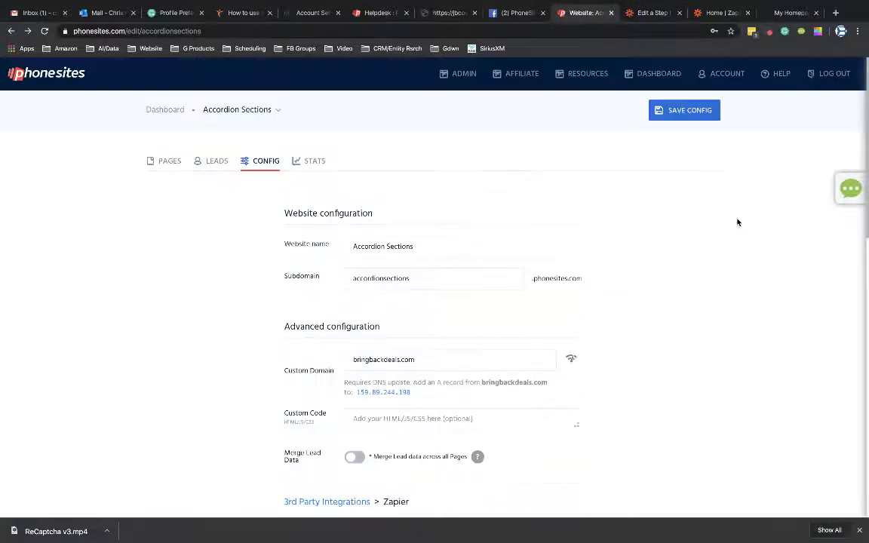
click(163, 112)
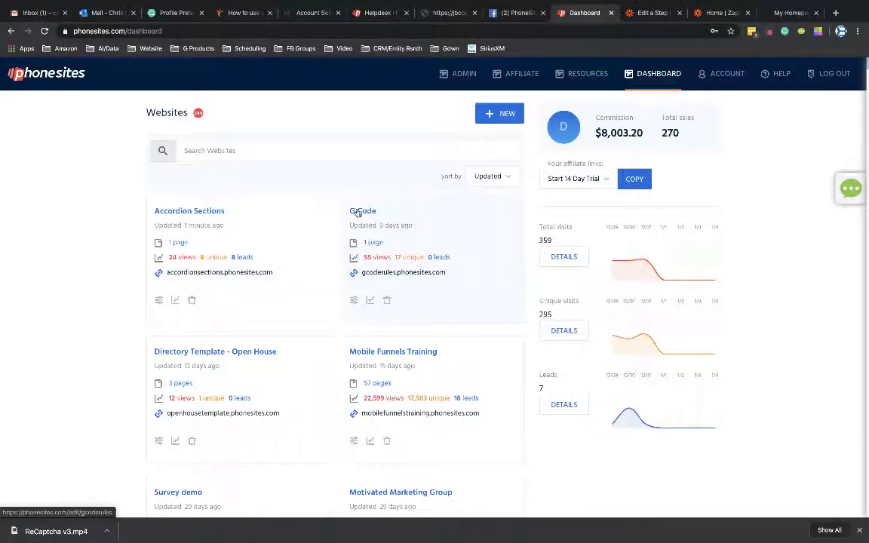
click(359, 212)
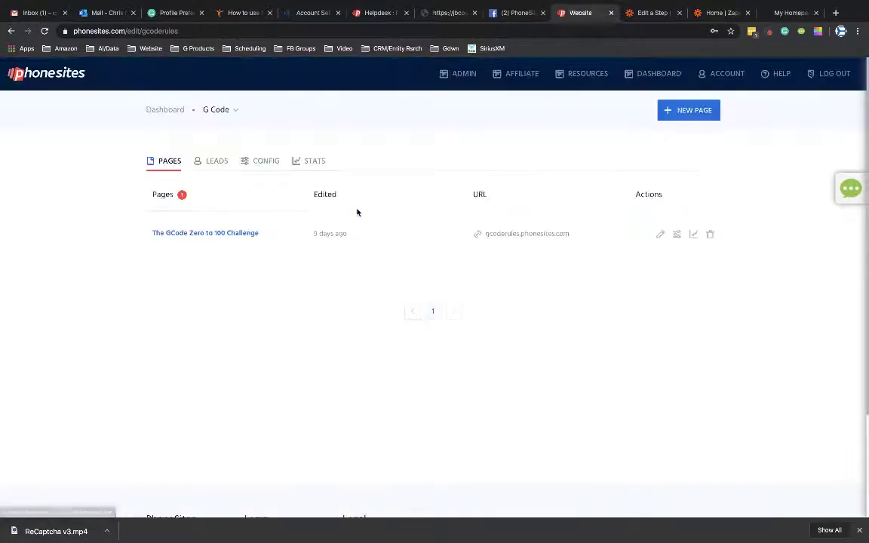
click(266, 162)
scroll(242, 253, down, 3)
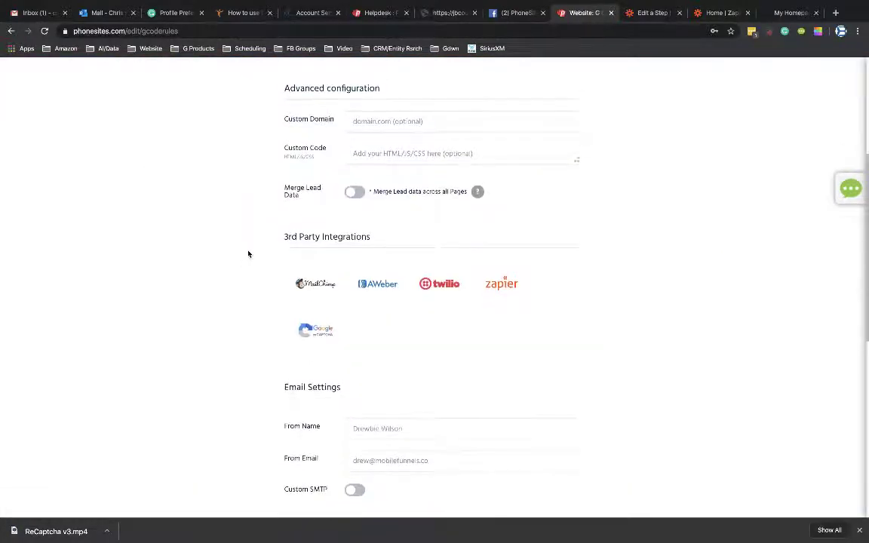
click(503, 282)
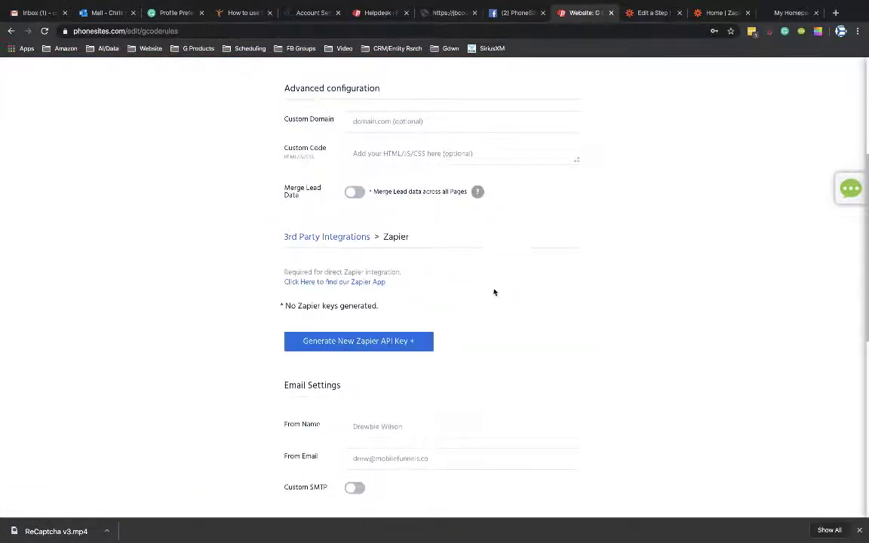
click(330, 349)
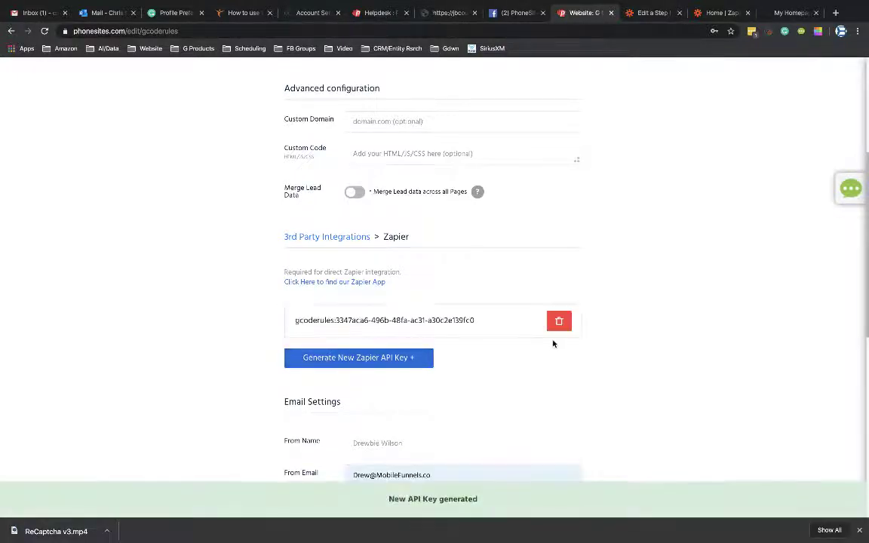
click(440, 323)
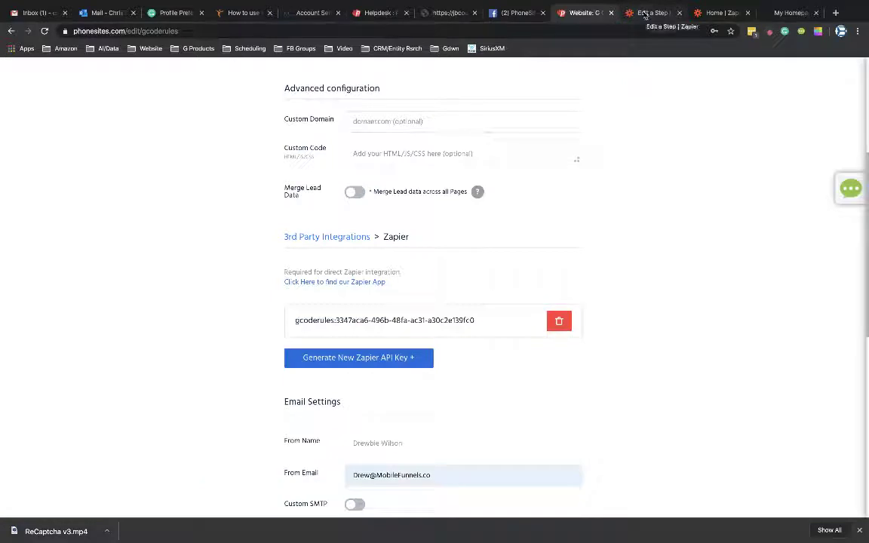
In Zapier My Apps, connect a second PhoneSites (1.0.0) account with the pasted G Code key.
click(710, 15)
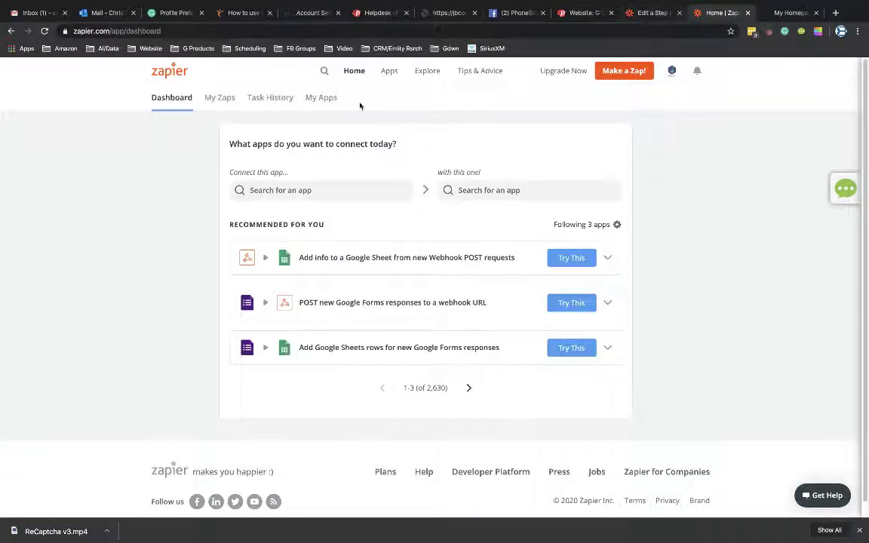
click(316, 101)
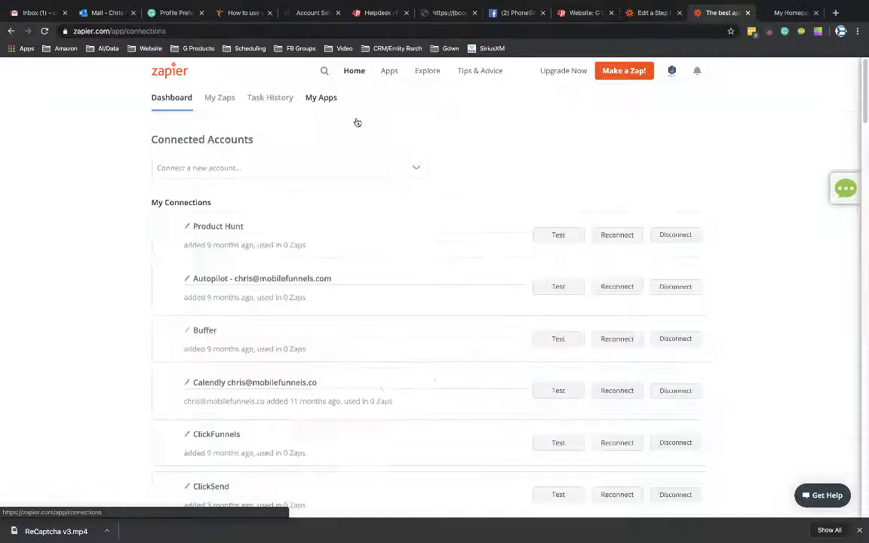
click(235, 170)
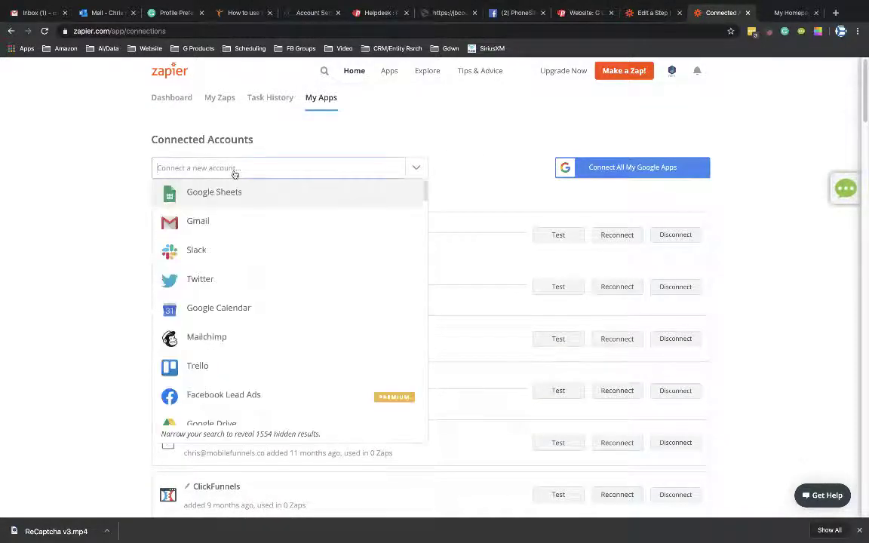
text(phones)
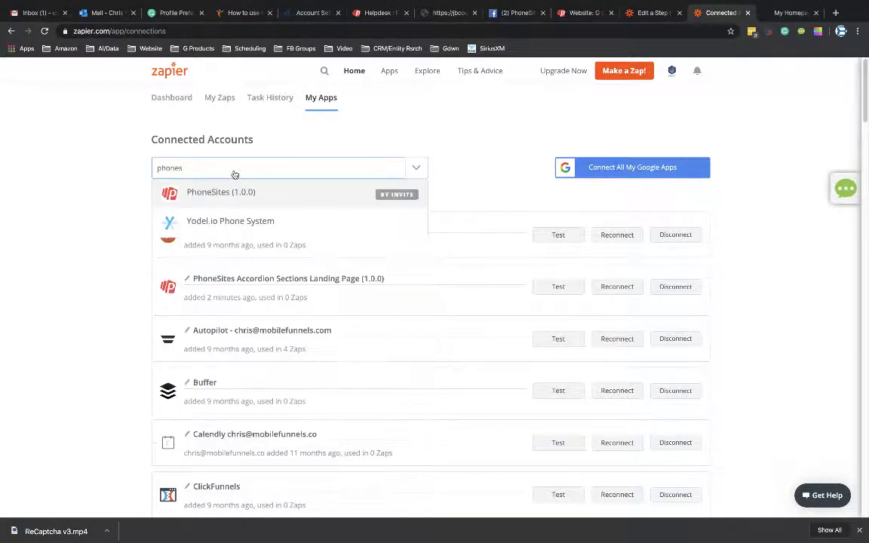
click(235, 193)
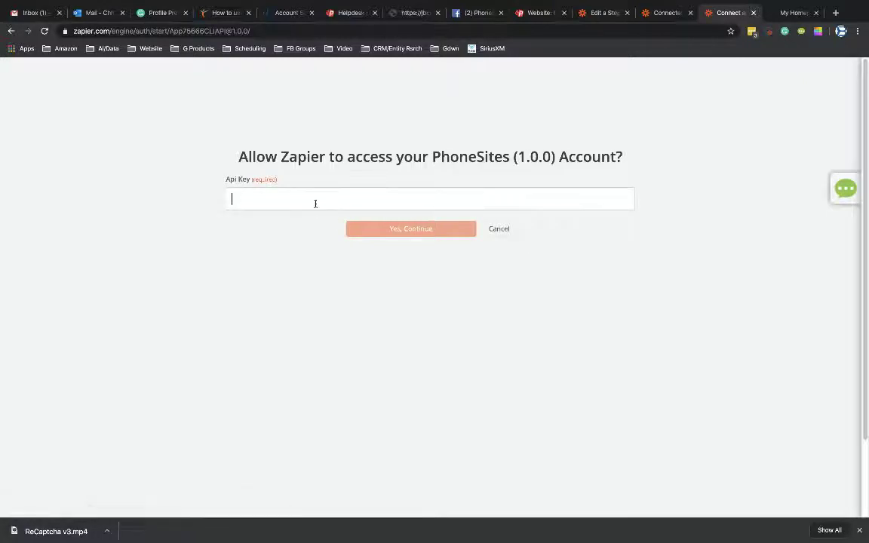
key(ctrl+v)
click(397, 228)
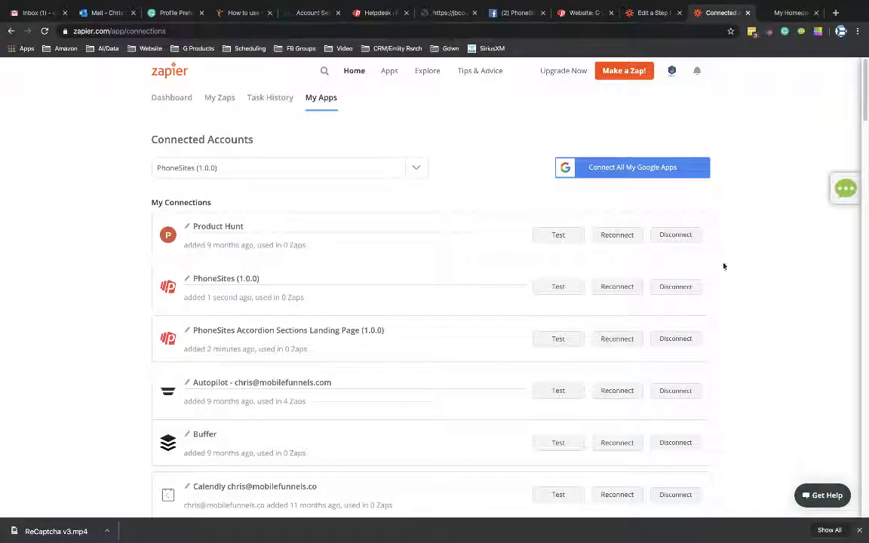
Rename the new connection to 'PhoneSites Gcode 0TO100 Challenge' and test the Accordion Sections connection.
click(231, 278)
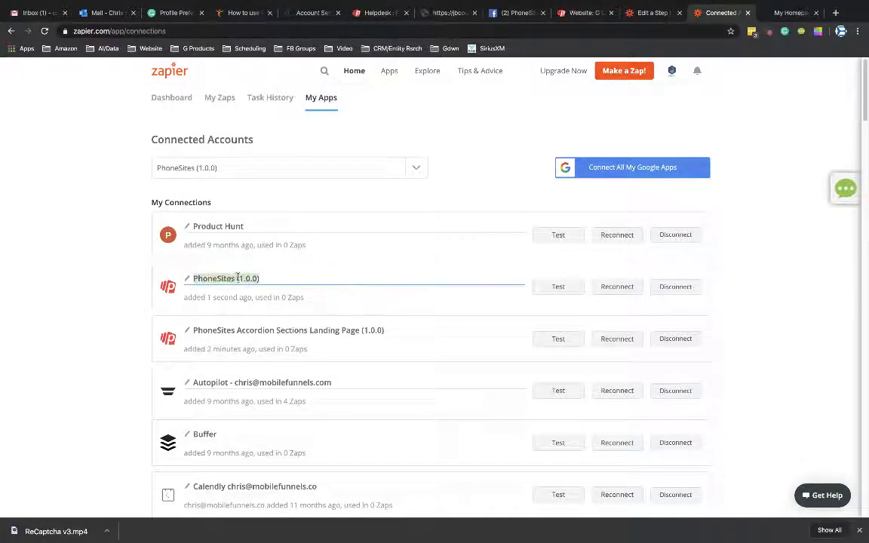
click(265, 279)
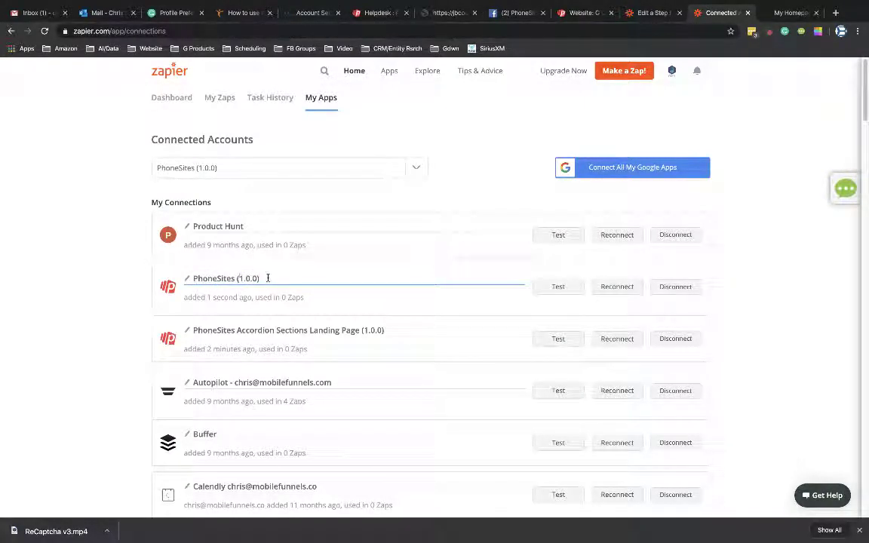
text(Good)
text(e )
text(08)
key(BackSpace)
text(0)
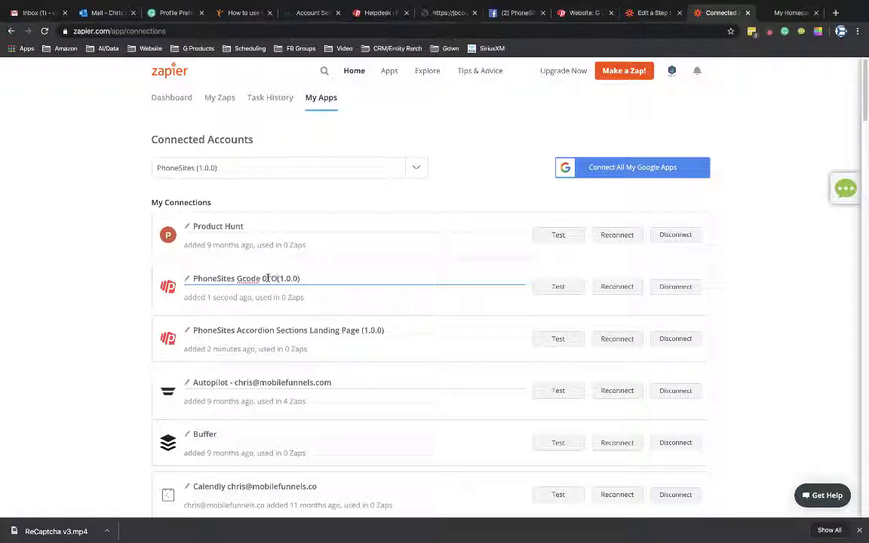
text(100.Challe)
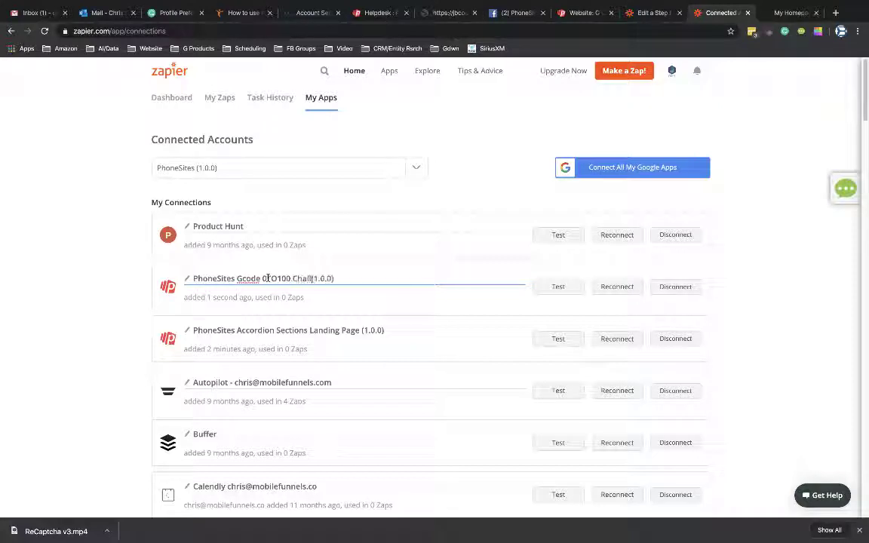
text(nge)
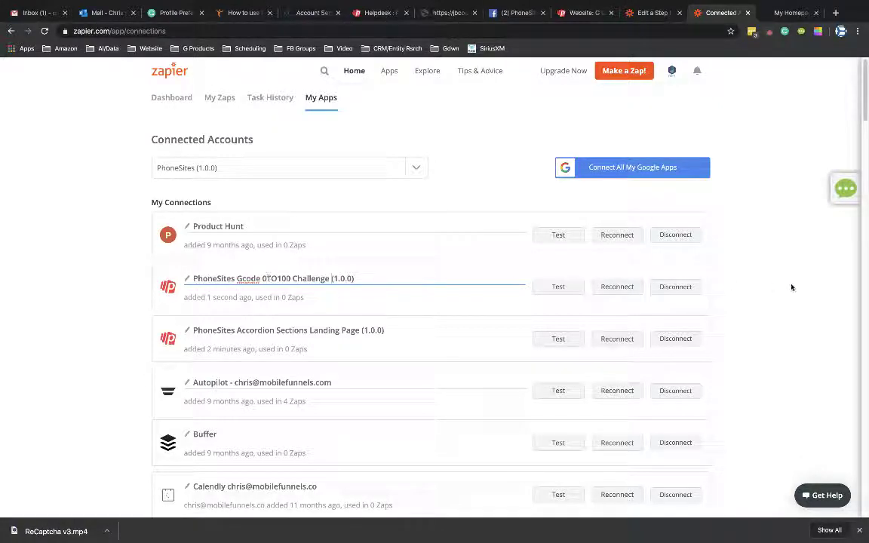
click(791, 286)
click(559, 288)
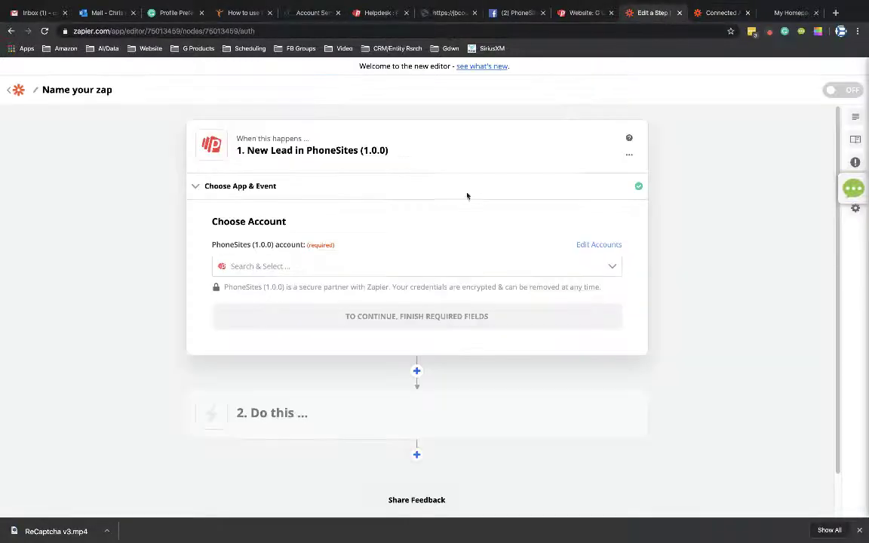
click(650, 13)
Reload the zap editor and choose the PhoneSites Accordion Sections Landing Page (1.0.0) account.
click(365, 265)
click(714, 299)
click(45, 31)
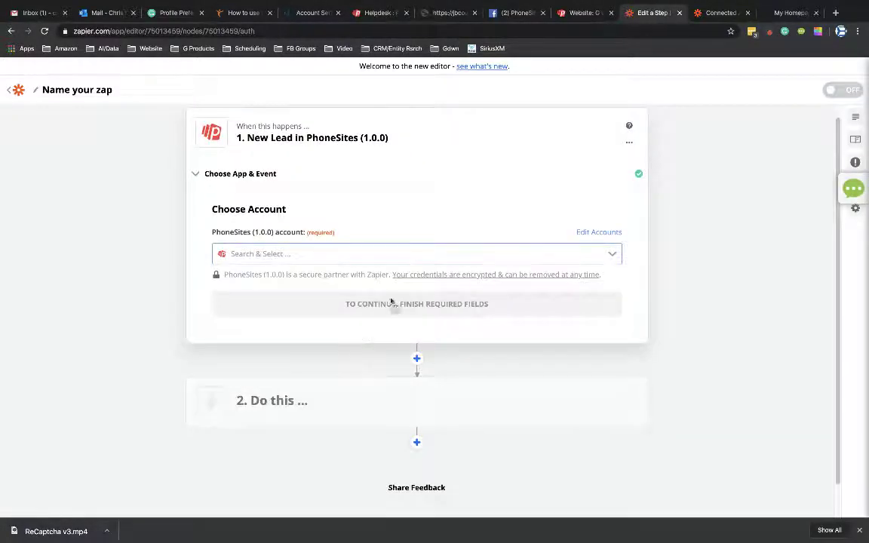
click(351, 253)
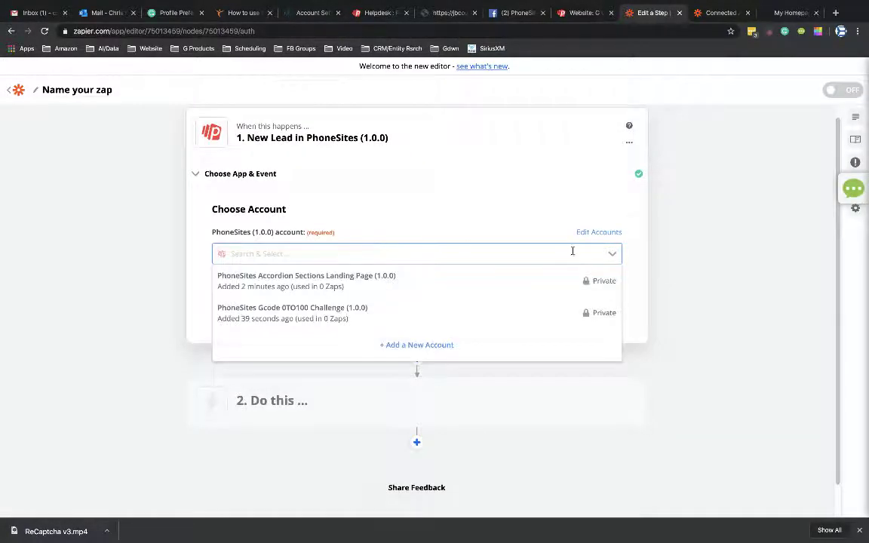
click(292, 281)
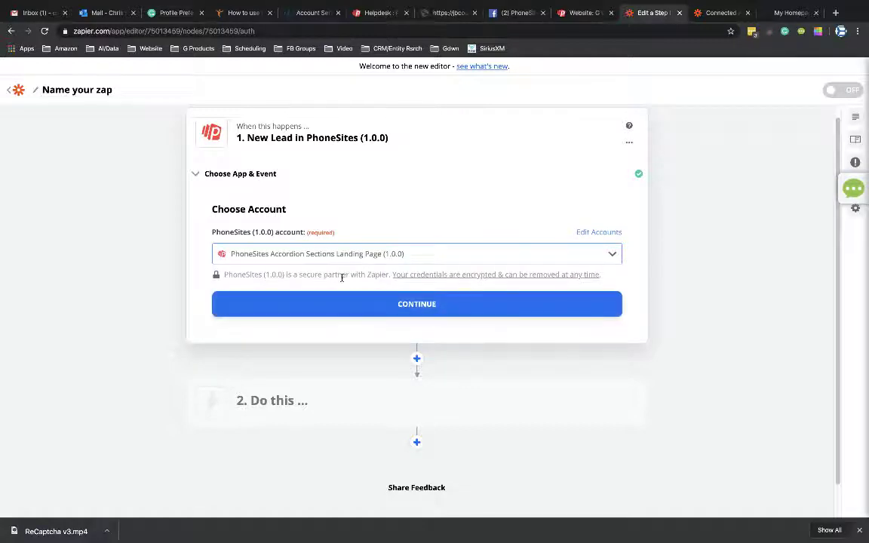
click(585, 13)
scroll(453, 138, up, 4)
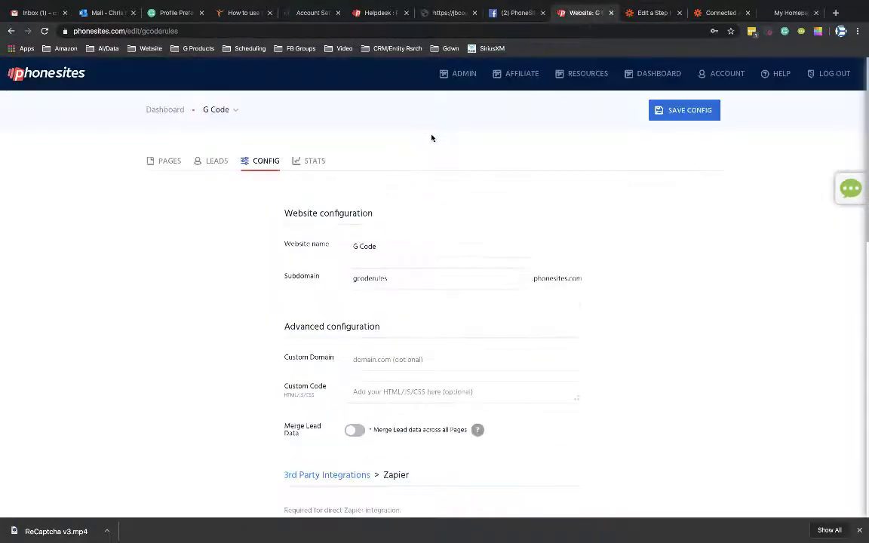
click(11, 31)
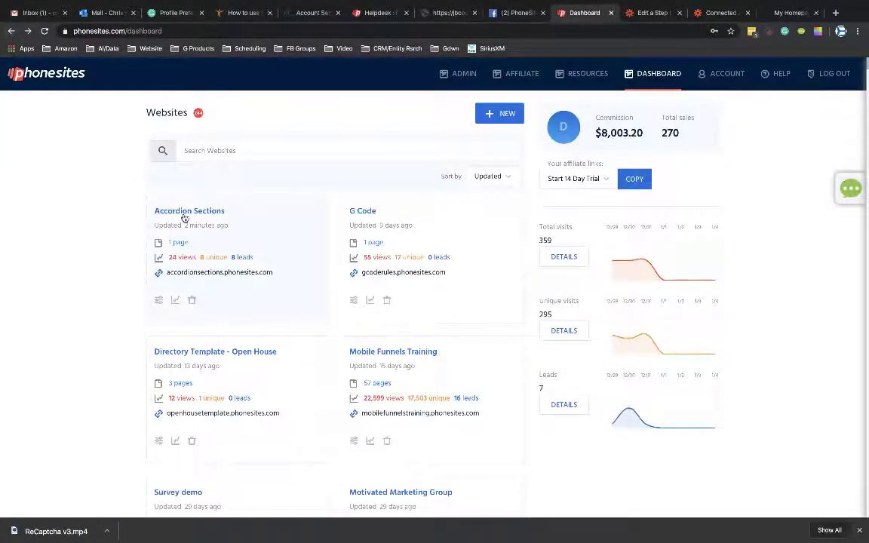
click(184, 214)
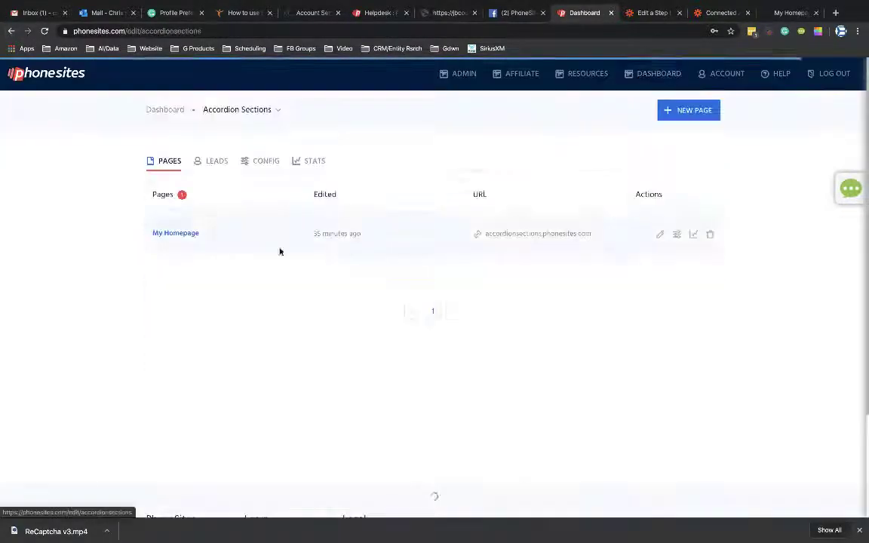
click(266, 161)
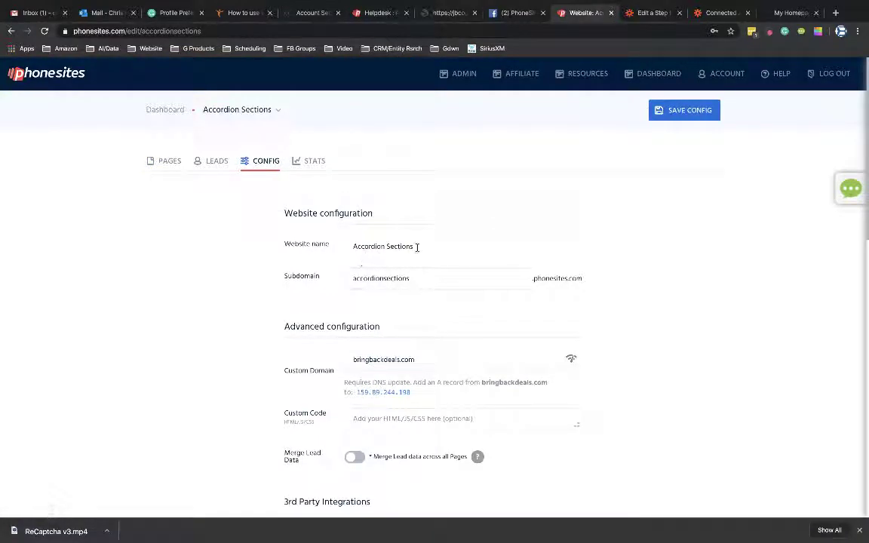
click(656, 12)
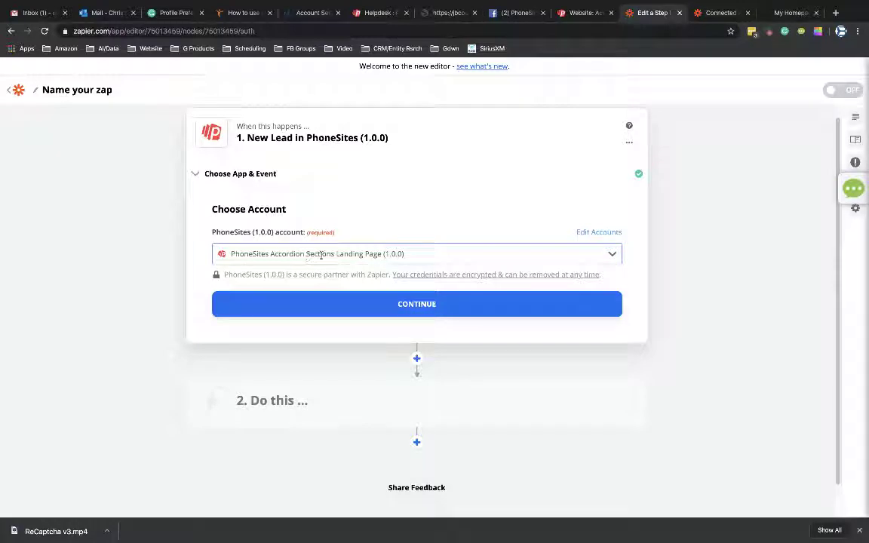
Test the trigger to pull sample leads A, B and C, inspecting Lead A's email and name fields.
click(417, 307)
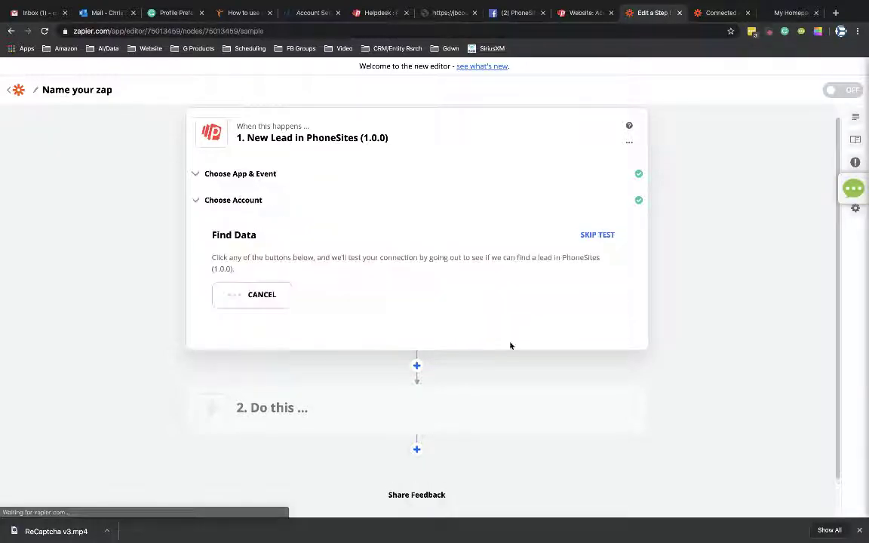
click(330, 301)
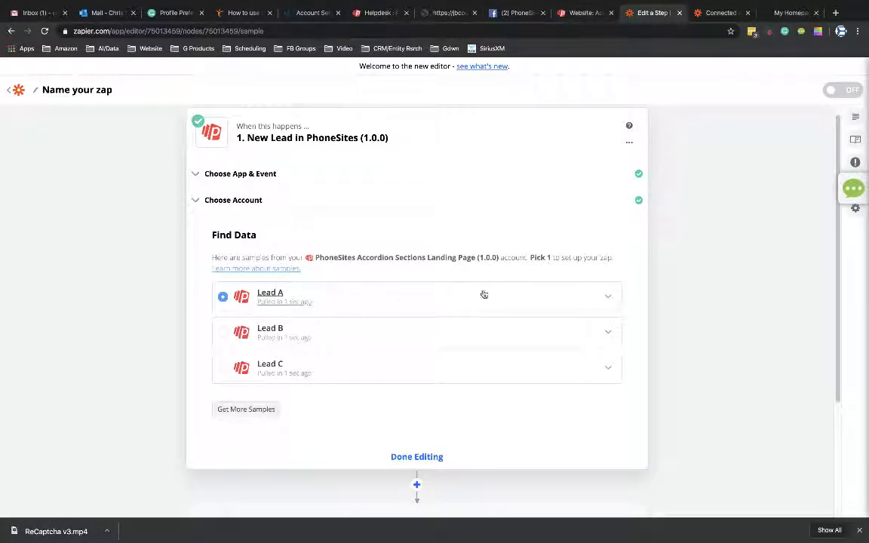
click(606, 297)
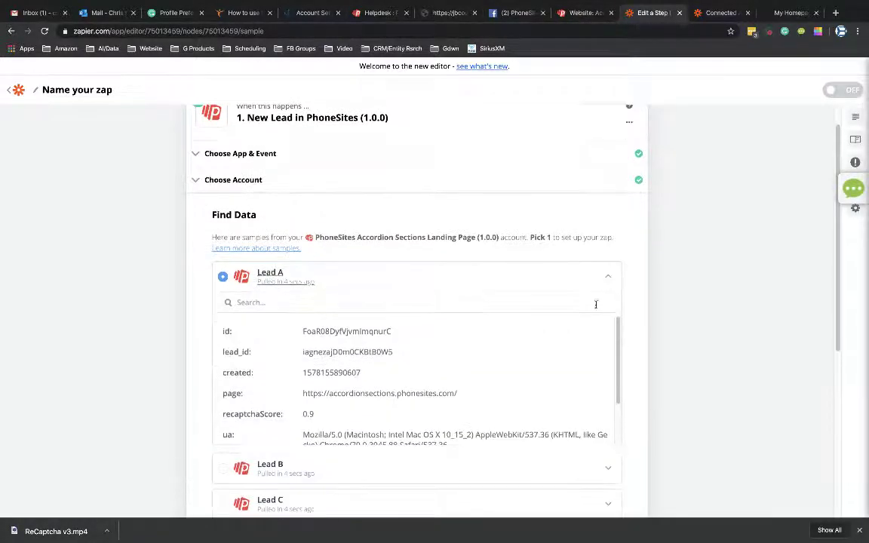
scroll(450, 370, down, 3)
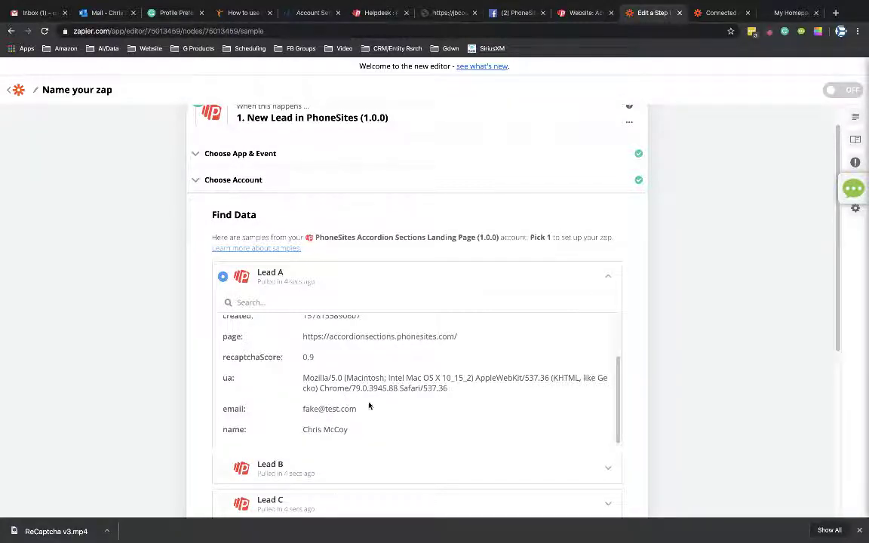
click(608, 277)
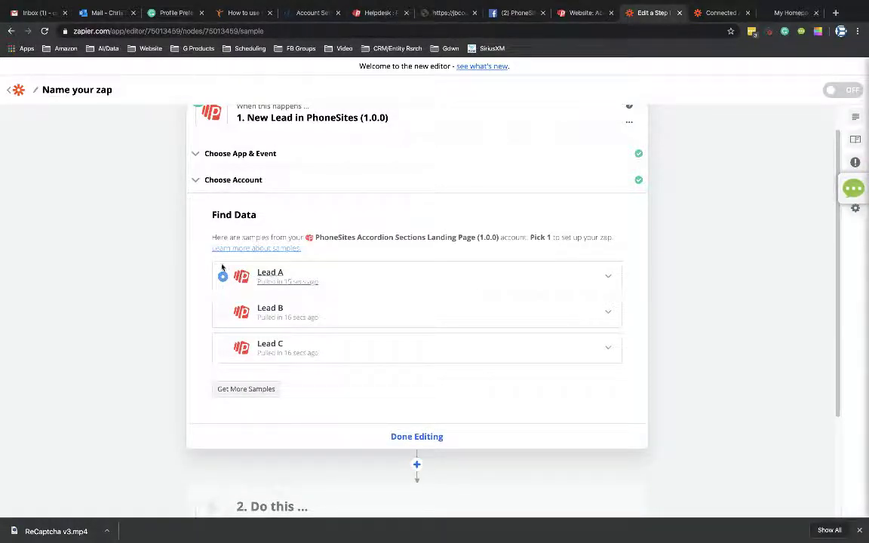
scroll(407, 337, down, 3)
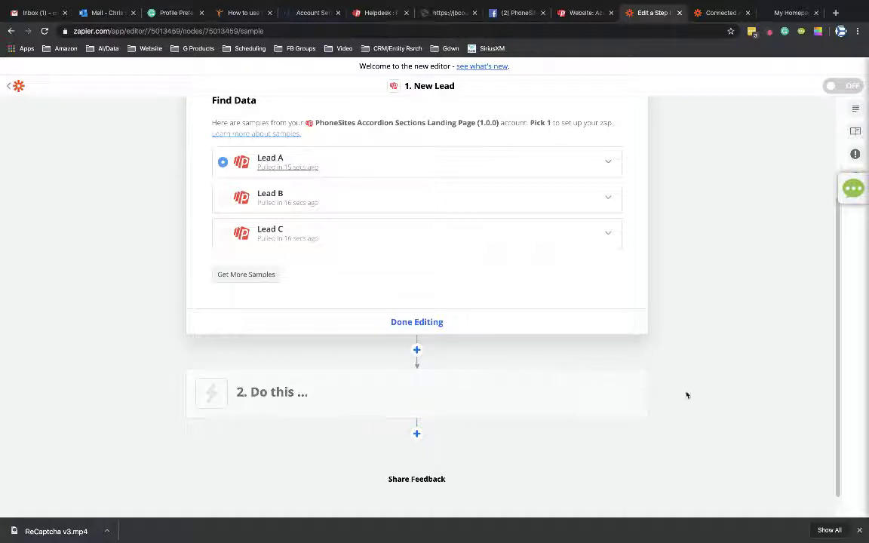
Set step 2 to Google Sheets' Create Spreadsheet Row using the connected Google Sheets account.
click(295, 397)
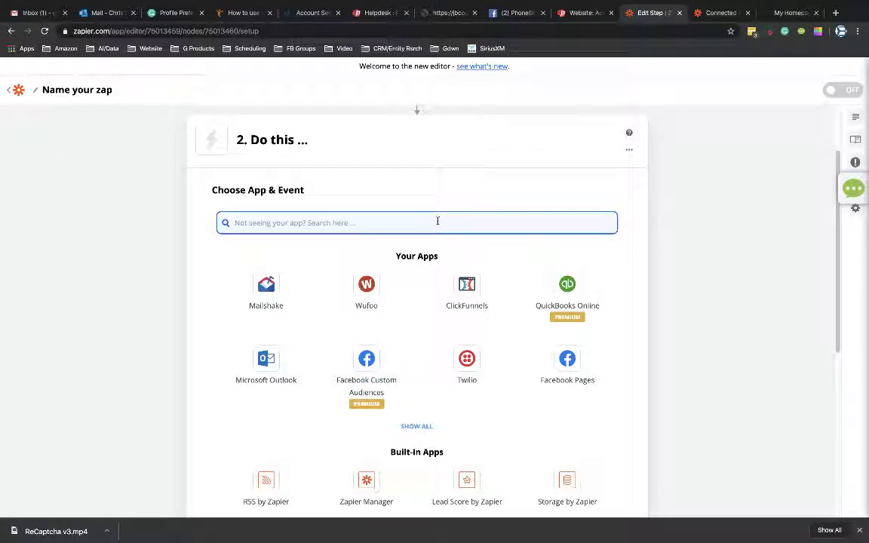
scroll(422, 256, down, 1)
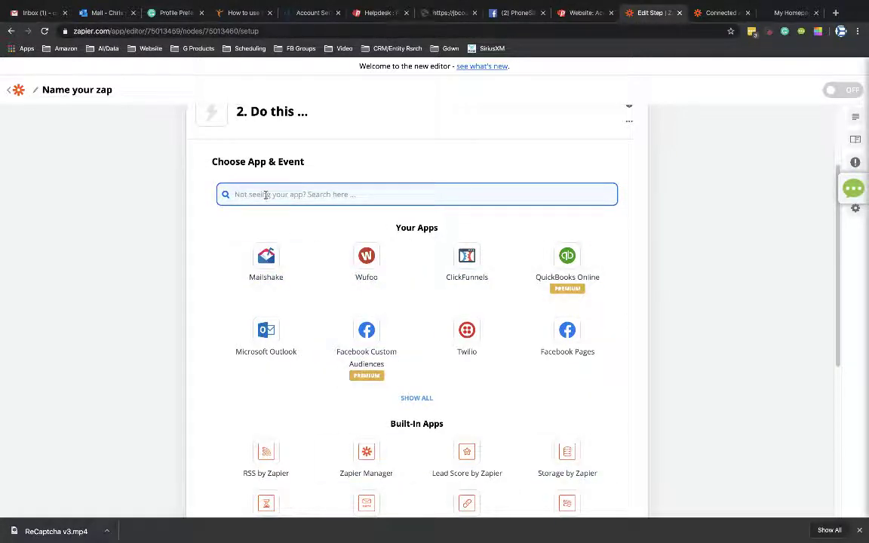
text(goog)
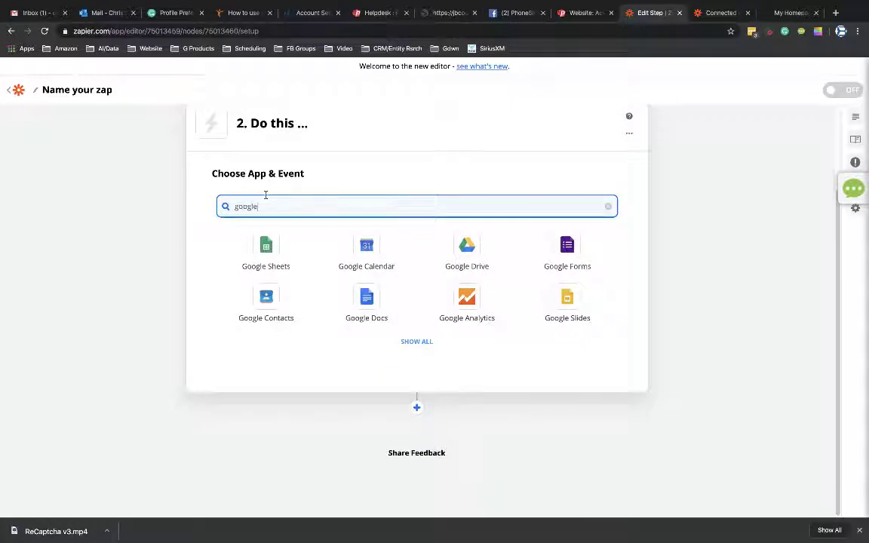
text(le)
click(266, 249)
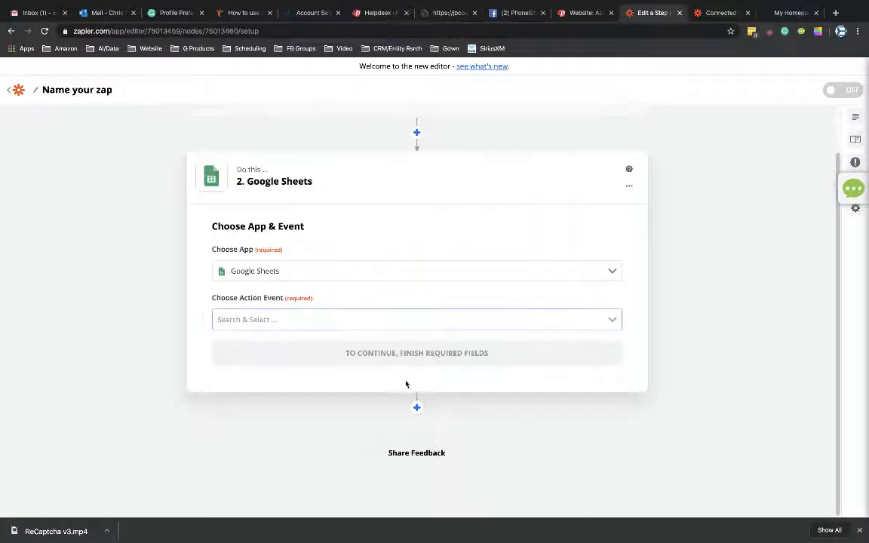
click(353, 320)
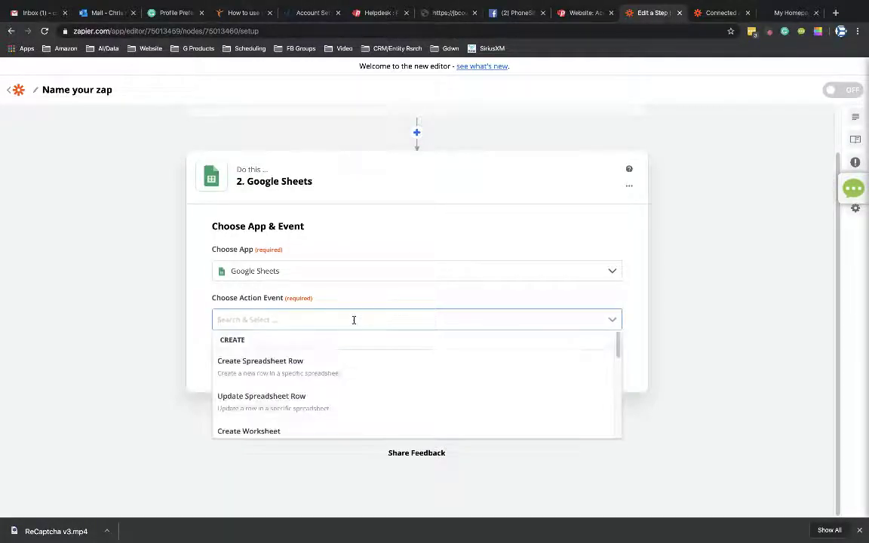
click(242, 374)
click(441, 355)
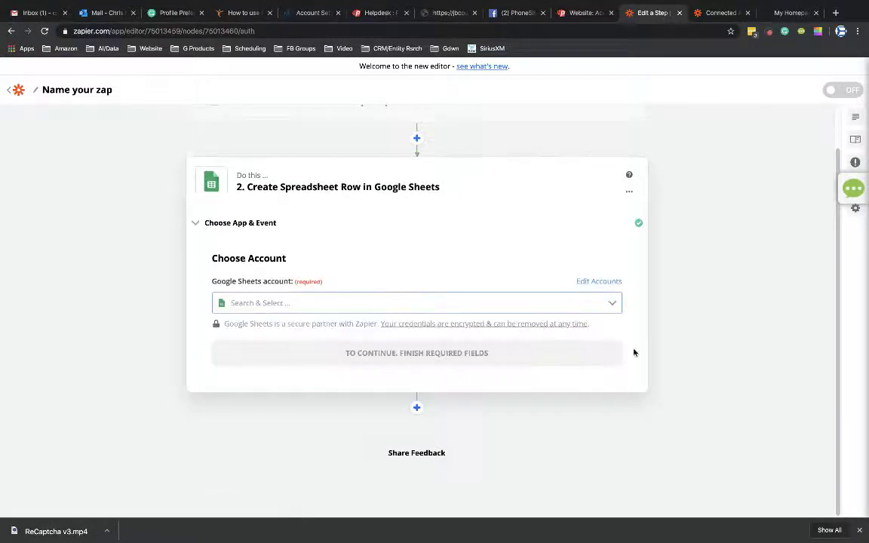
click(610, 304)
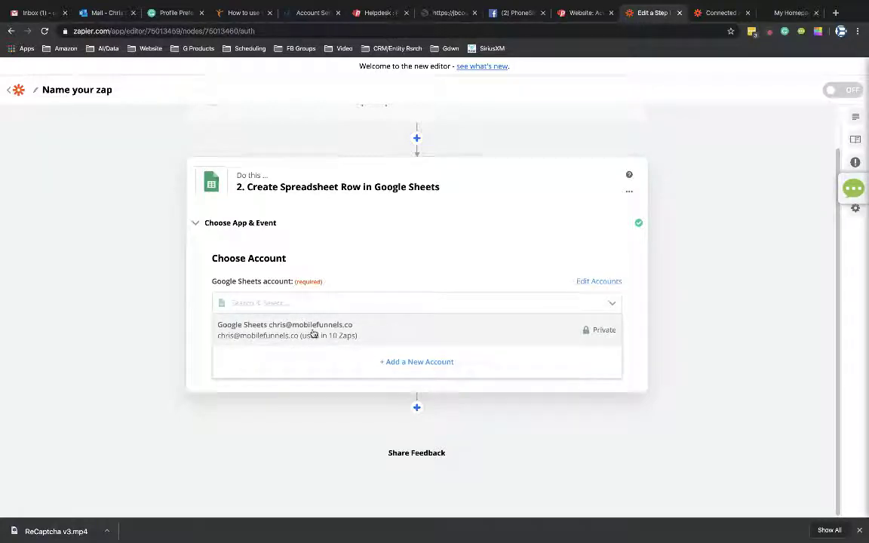
click(277, 335)
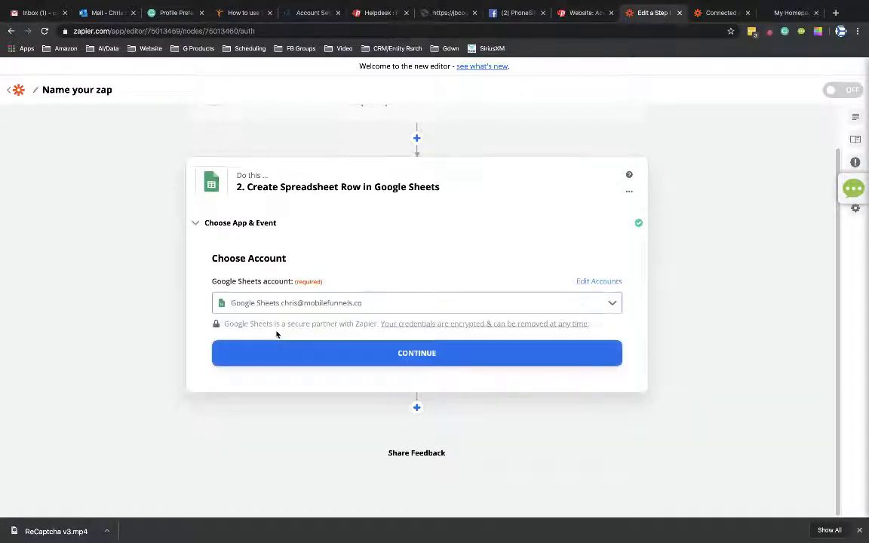
Target Sheet1 of the Accordion Sections Leads spreadsheet in My Google Drive.
click(496, 356)
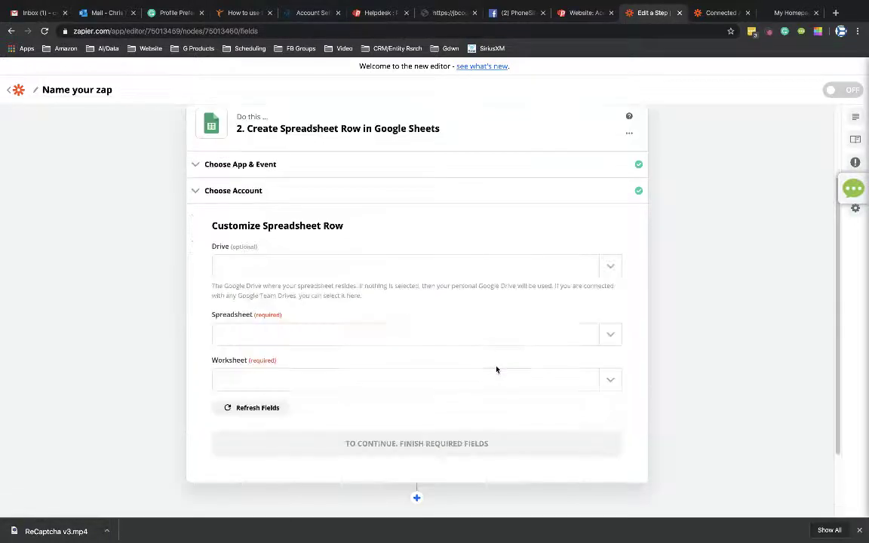
click(612, 267)
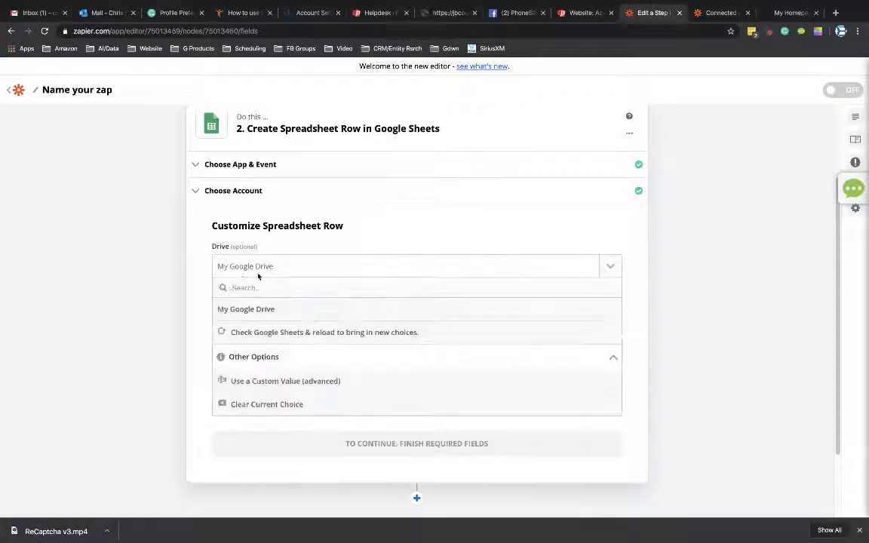
click(238, 313)
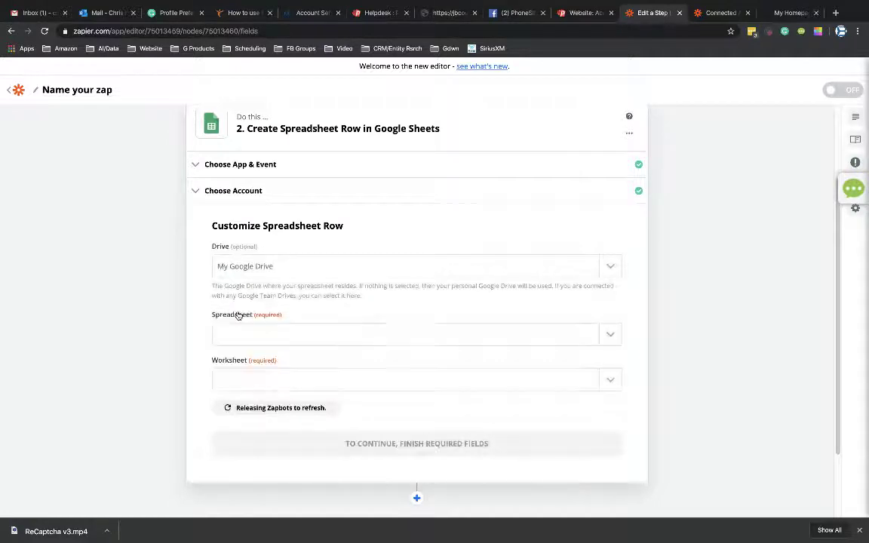
click(610, 336)
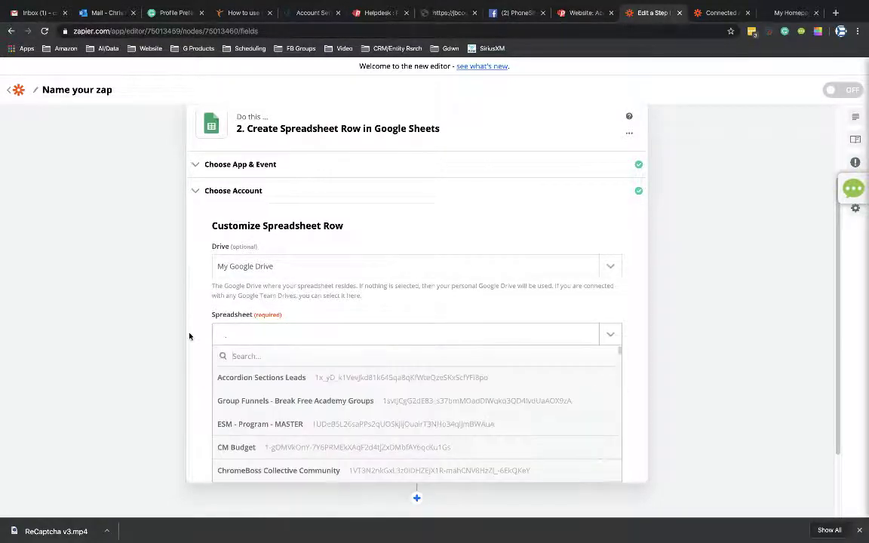
click(230, 377)
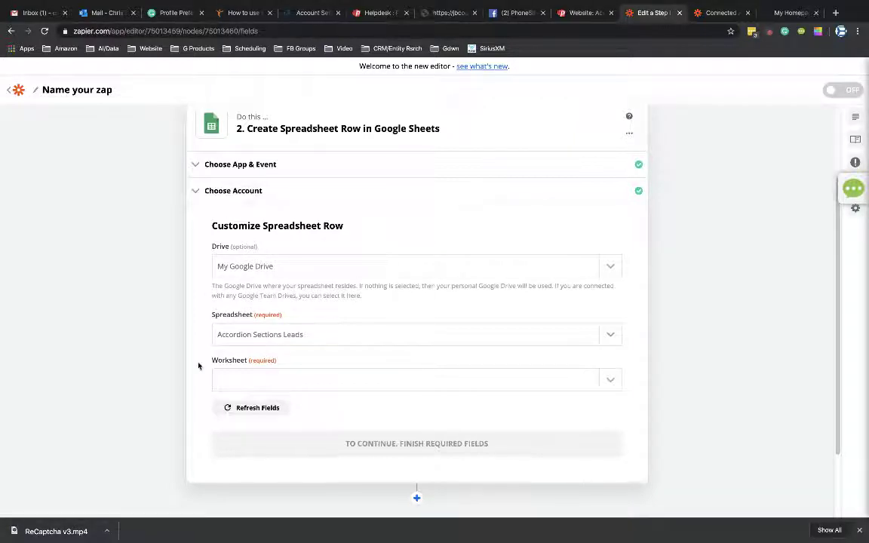
click(609, 383)
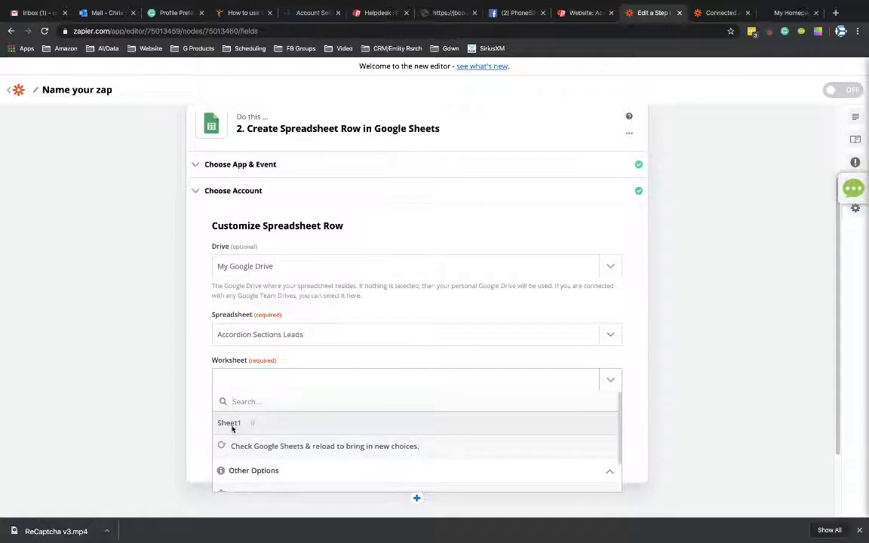
click(230, 424)
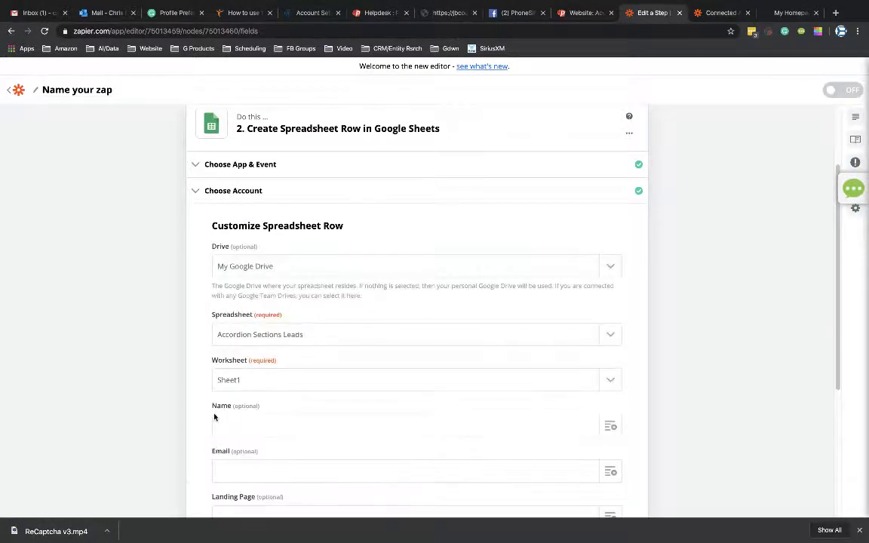
scroll(213, 417, down, 2)
click(218, 360)
scroll(275, 404, down, 1)
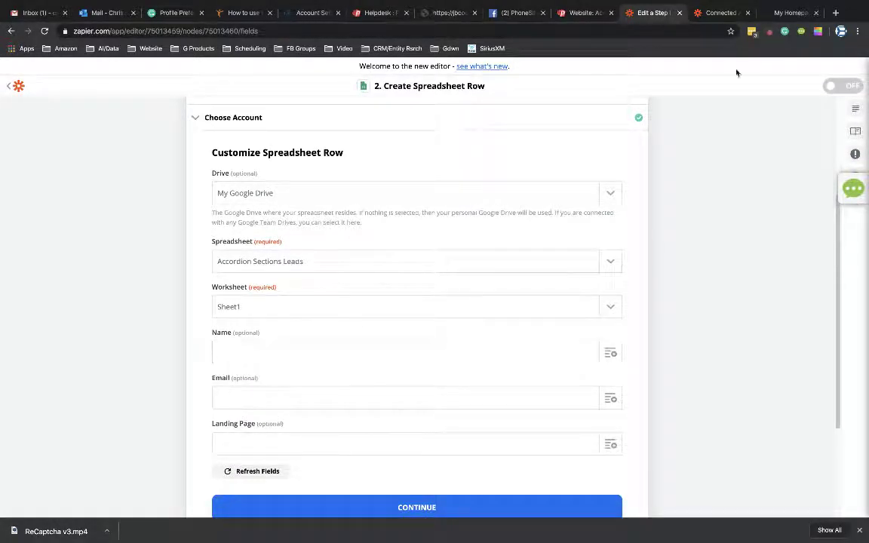
In the Accordion Sections Leads sheet, bold the Name, Email and Landing Page headers in A1:C1.
mouse_move(243, 4)
click(283, 6)
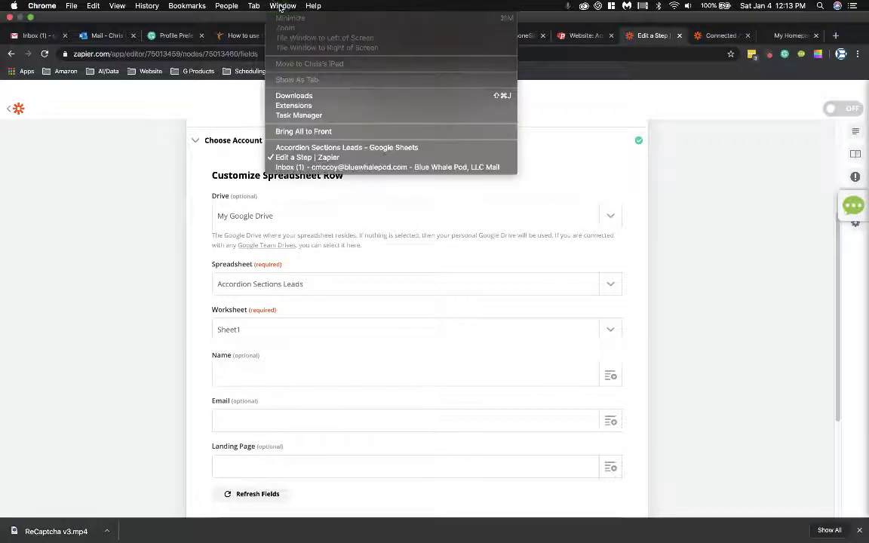
click(302, 147)
click(209, 194)
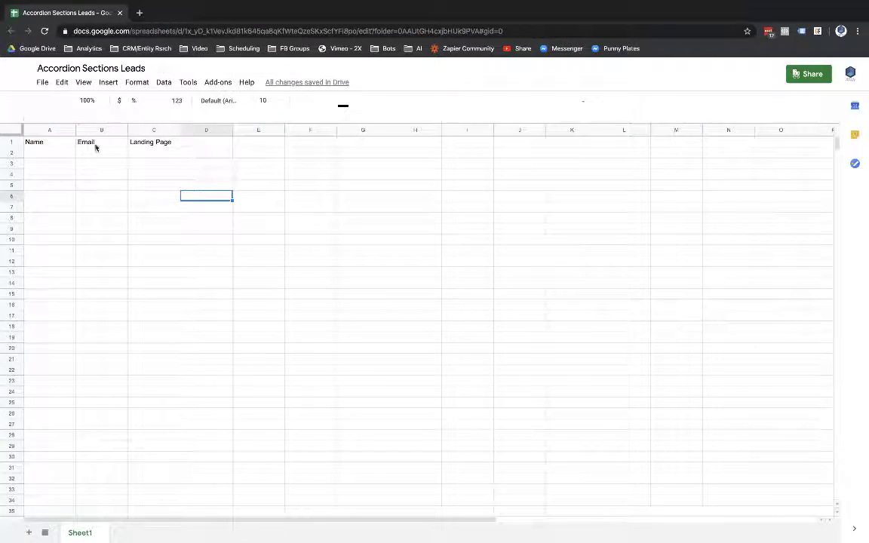
drag(68, 143, 151, 144)
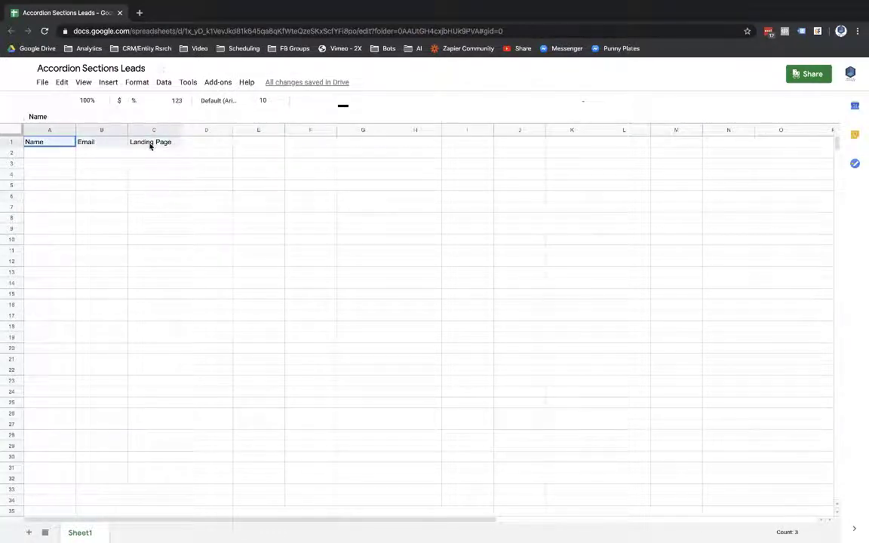
key(ctrl+b)
click(209, 218)
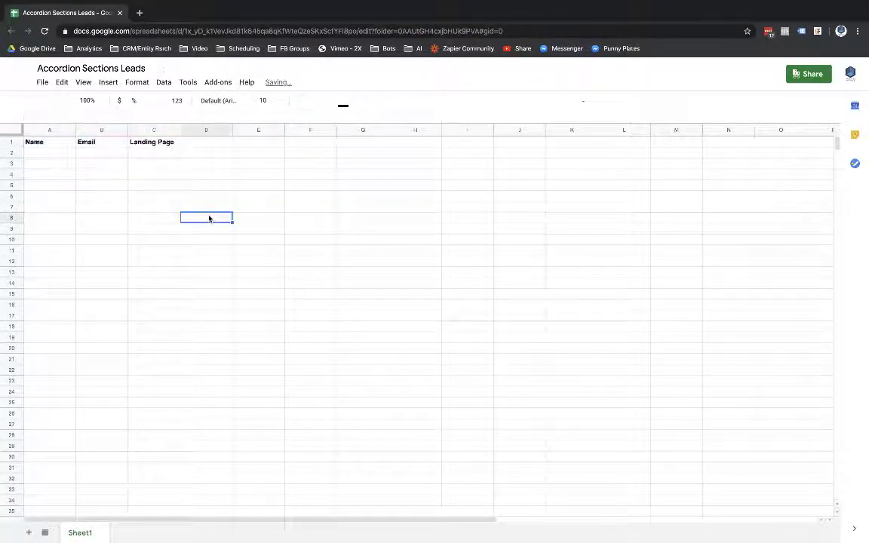
Add a bold 'Demo Column' header in cell D1.
click(207, 145)
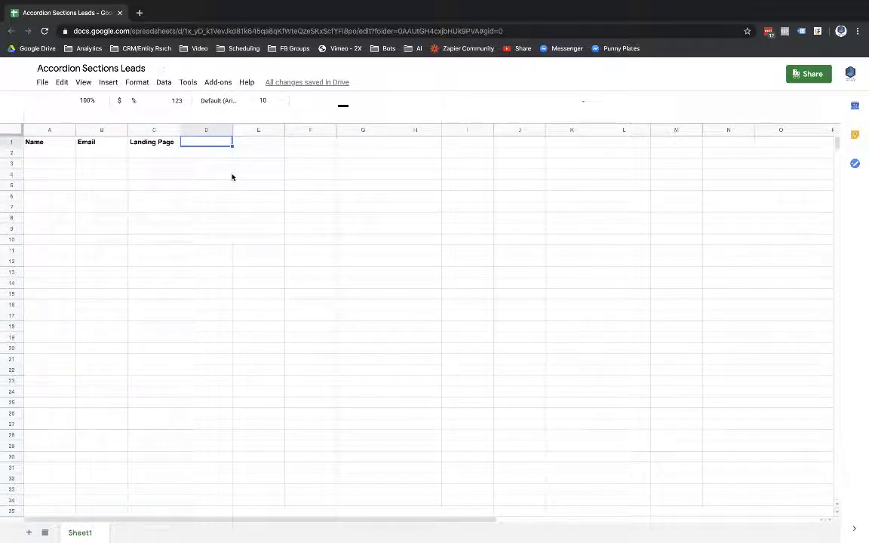
text(Demo Column)
key(Return)
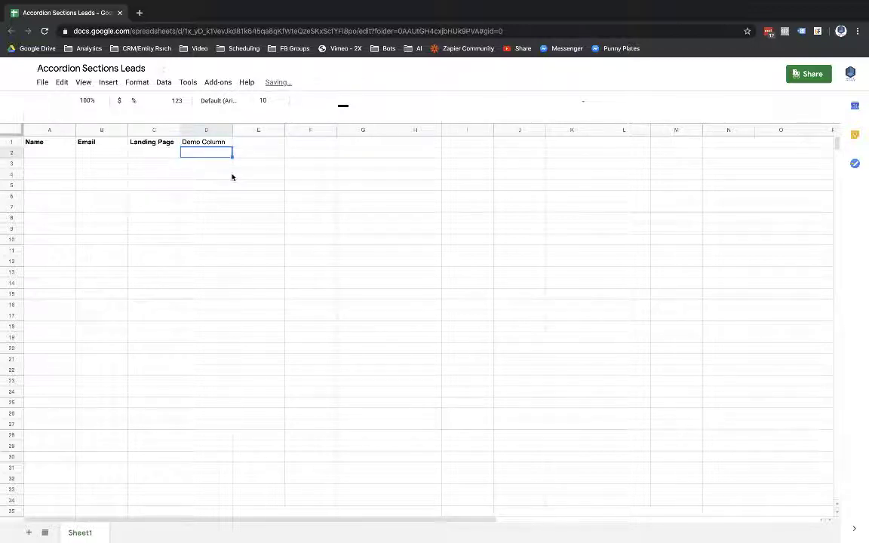
click(208, 145)
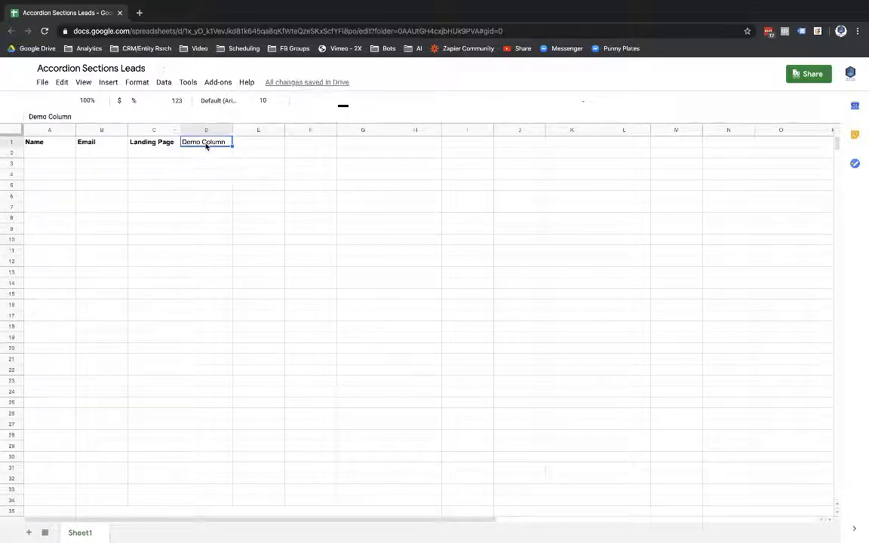
key(ctrl+b)
click(273, 225)
click(283, 5)
Refresh the Create Spreadsheet Row fields in Zapier so a Demo Column field appears.
click(309, 158)
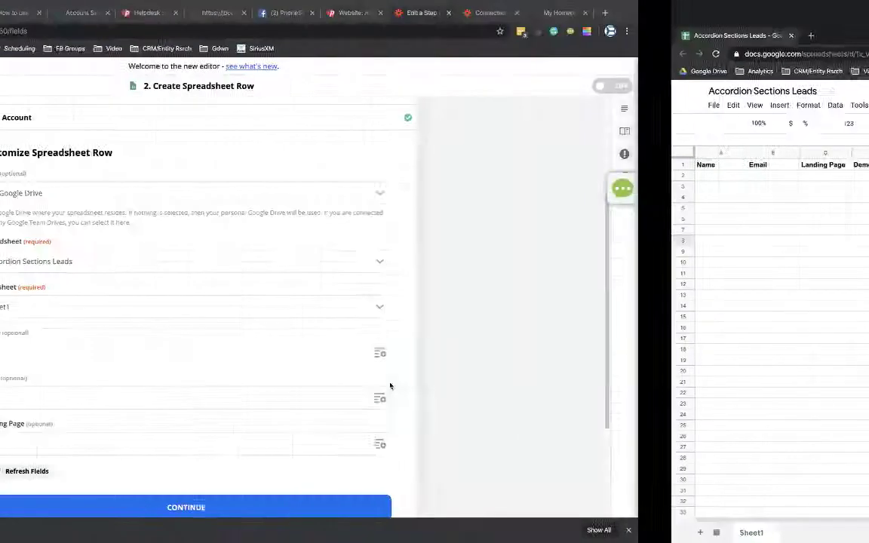
scroll(113, 408, down, 1)
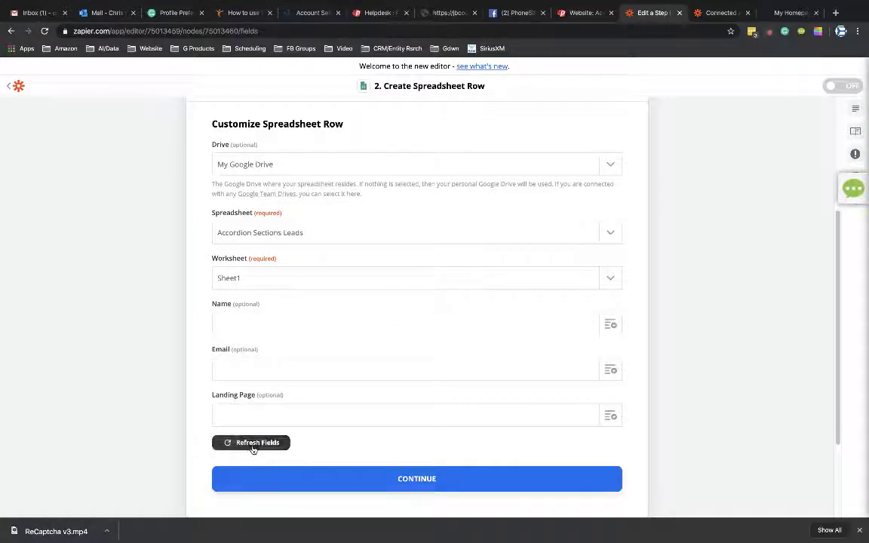
click(252, 445)
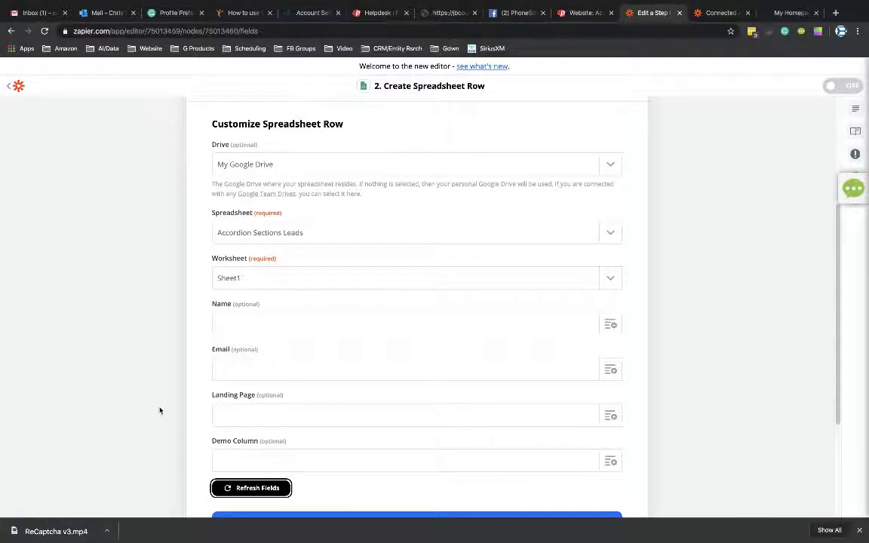
scroll(132, 403, down, 1)
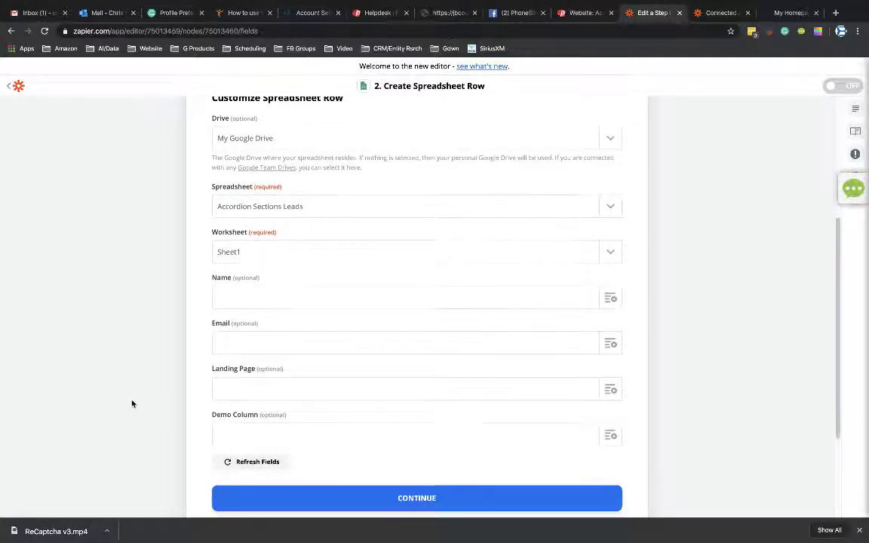
scroll(132, 404, down, 2)
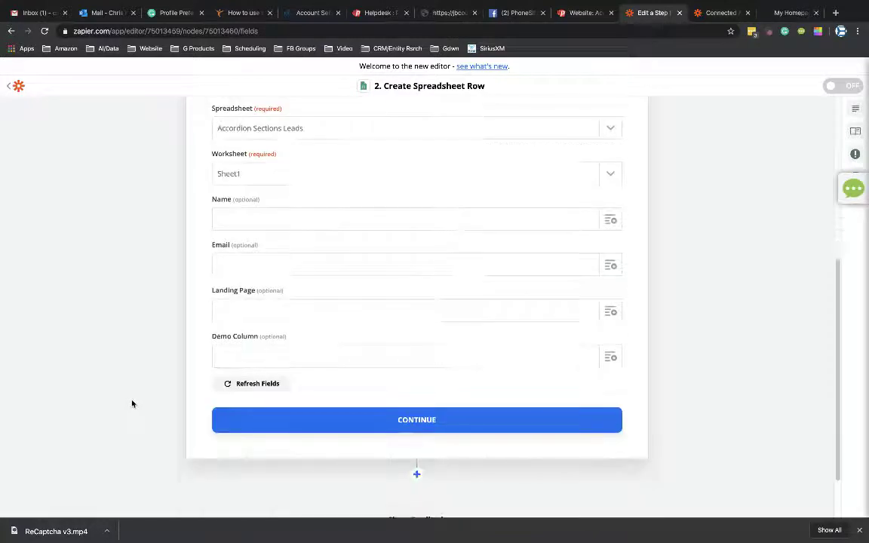
click(570, 13)
Open My Homepage in the PhoneSites page editor and compare it with the sheet's headers.
click(169, 160)
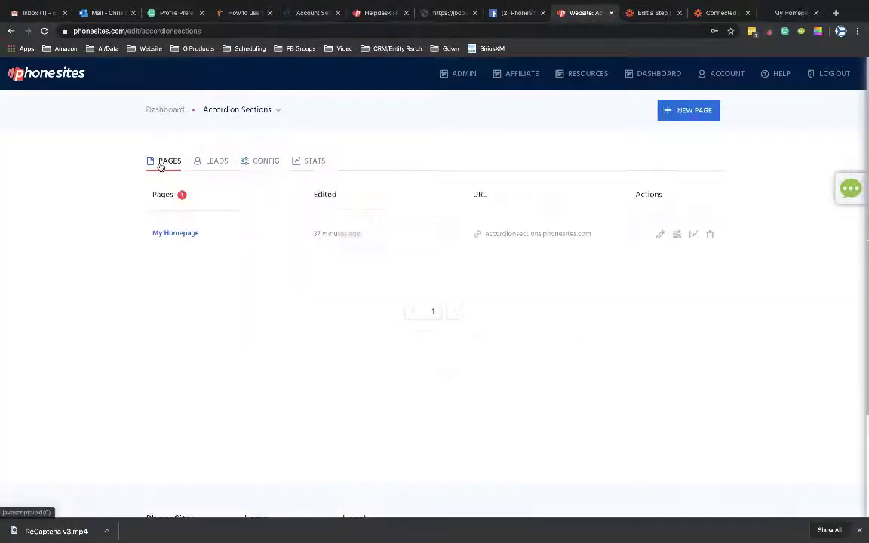
click(181, 233)
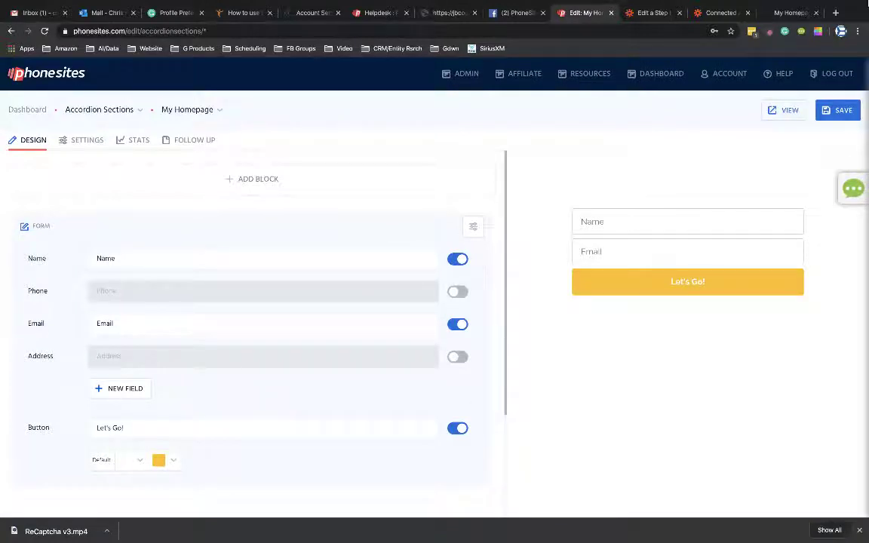
mouse_move(489, 4)
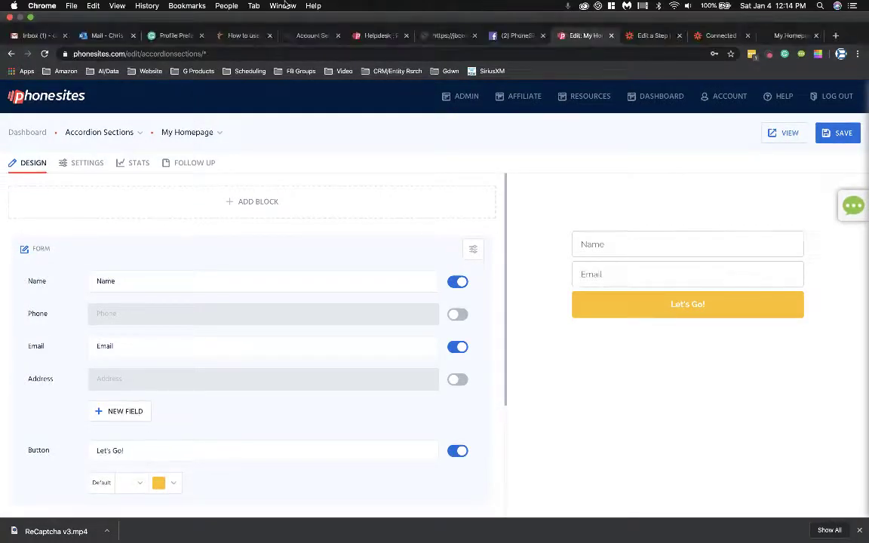
click(283, 5)
click(292, 147)
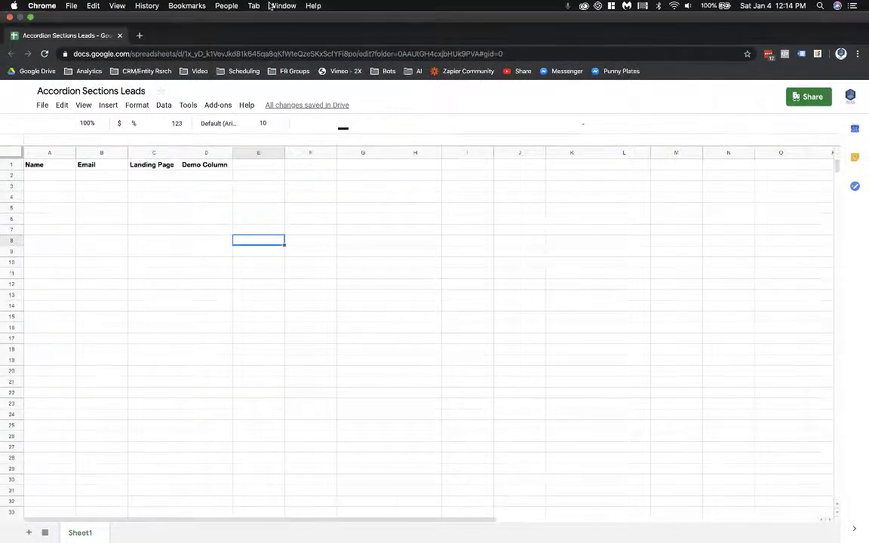
click(277, 6)
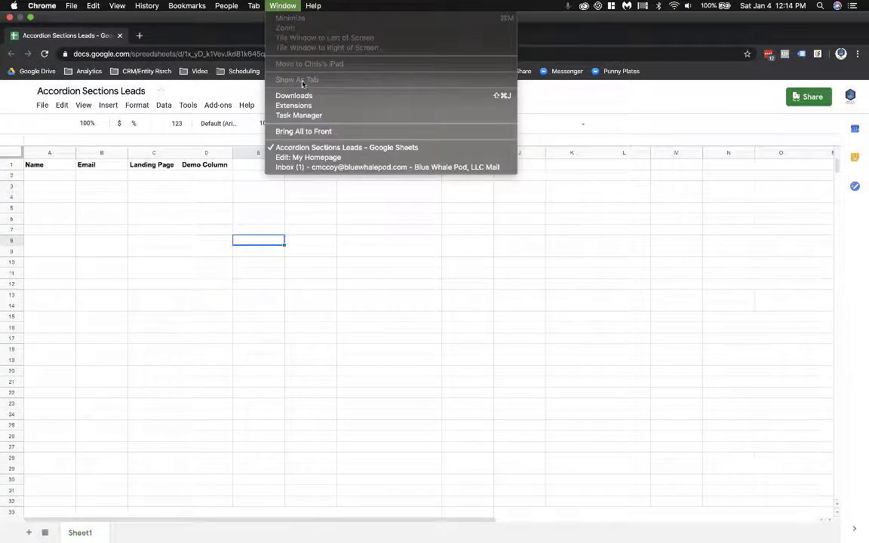
click(300, 158)
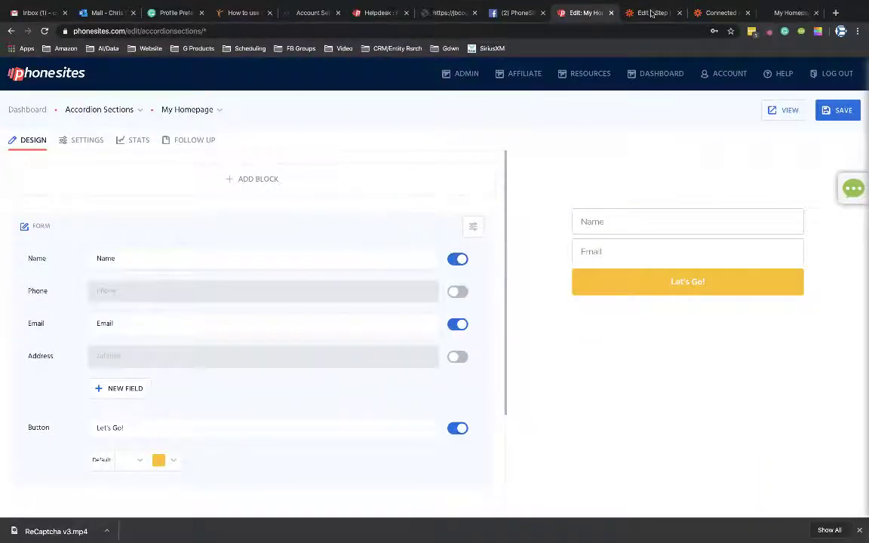
click(651, 14)
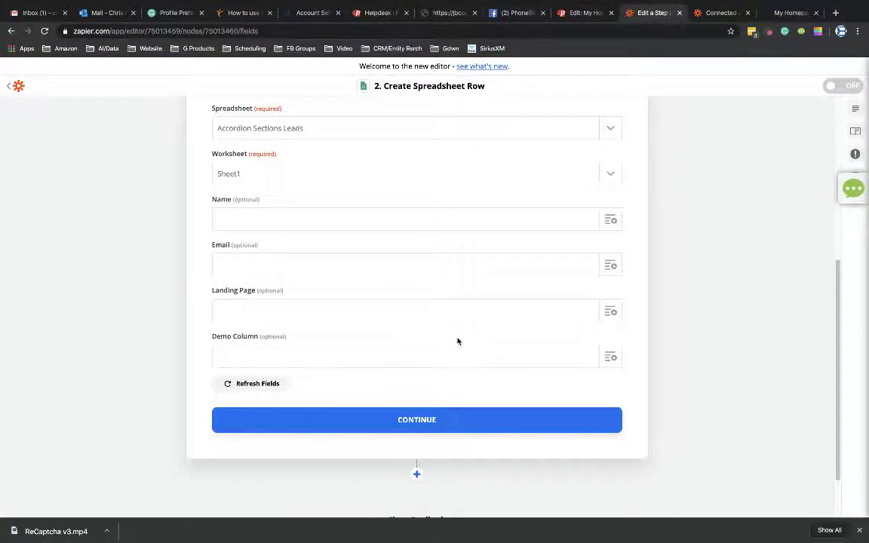
Scroll through the spreadsheet-row form and glance at the PhoneSites page editor.
scroll(461, 340, up, 1)
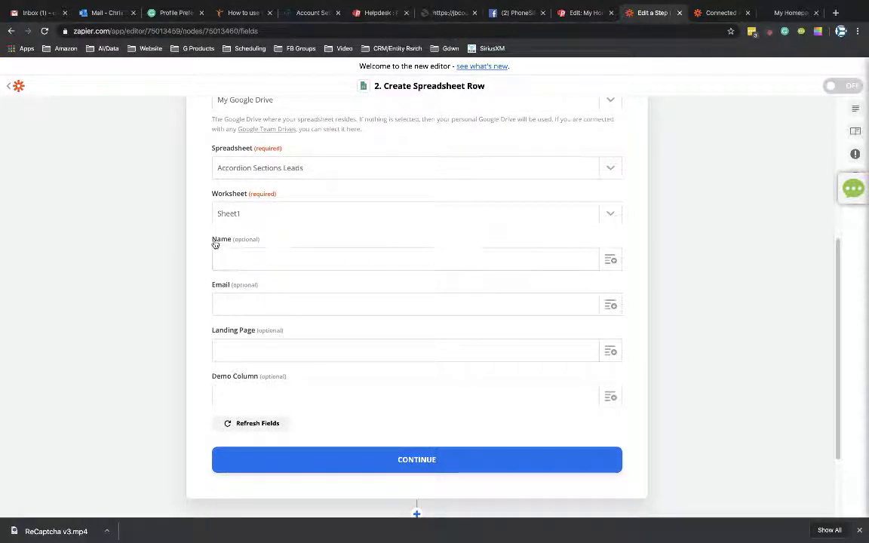
scroll(219, 242, up, 3)
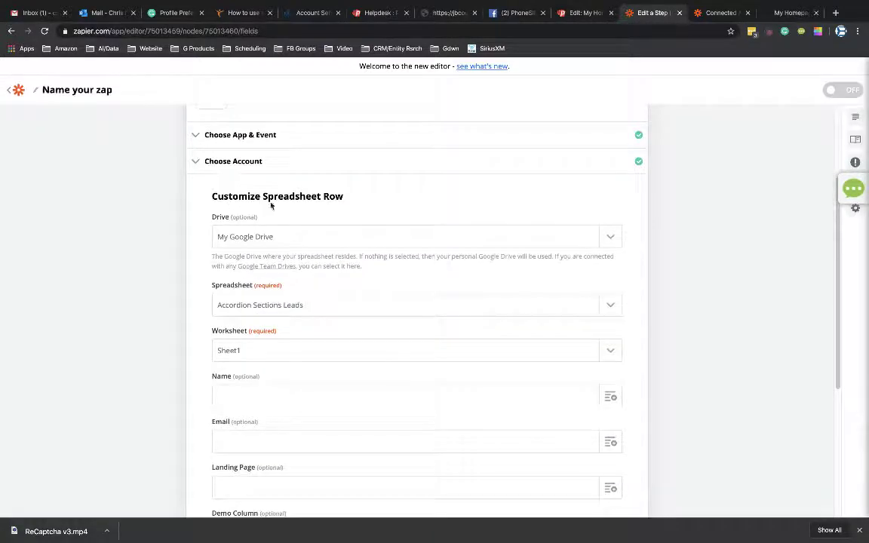
scroll(287, 362, down, 2)
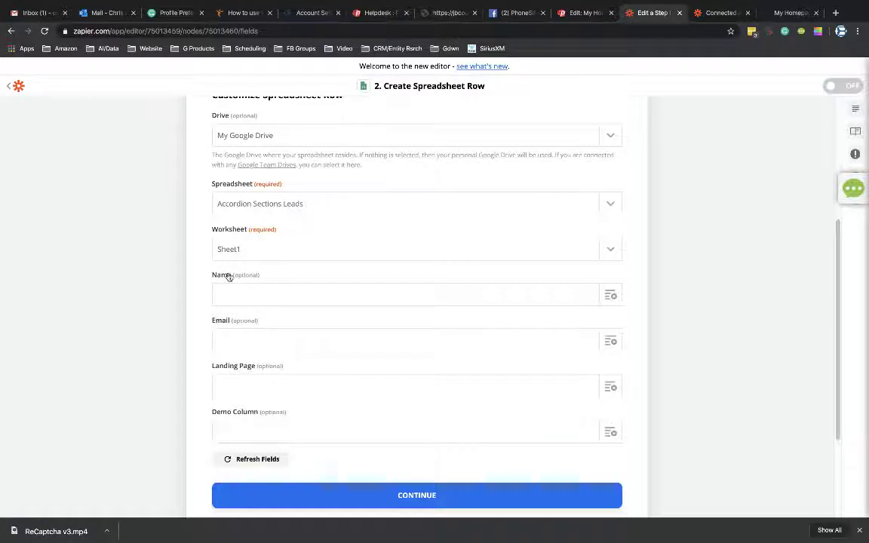
click(572, 15)
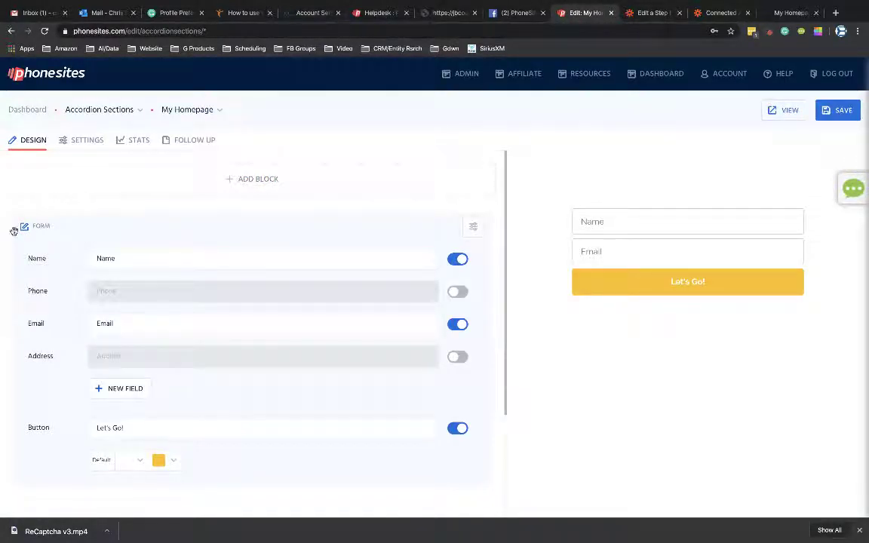
click(658, 12)
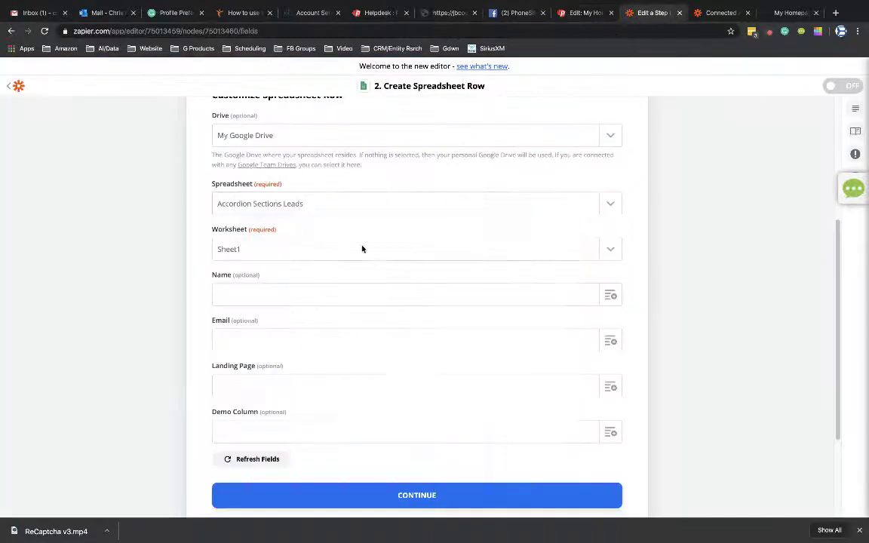
Map the lead's Name, Email and Page URL into the Name, Email and Landing Page columns.
click(611, 297)
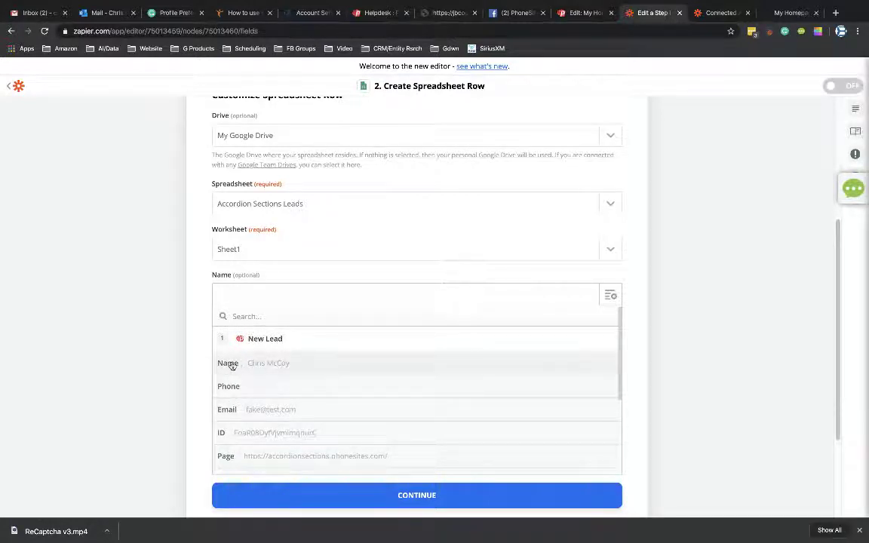
click(231, 367)
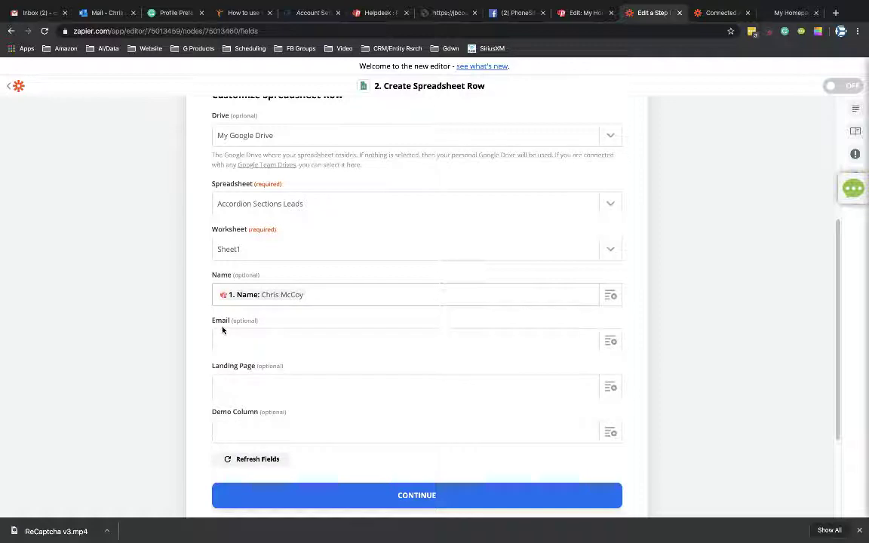
click(610, 343)
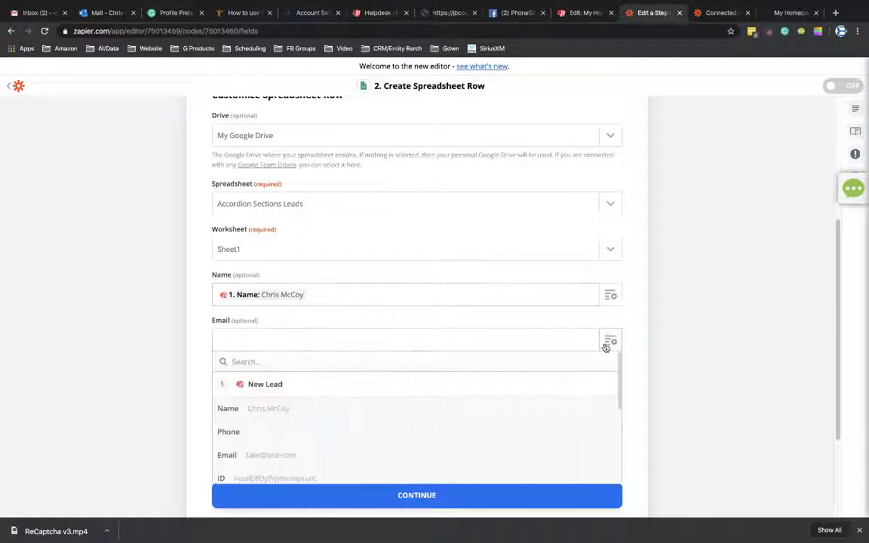
click(228, 457)
scroll(634, 380, down, 2)
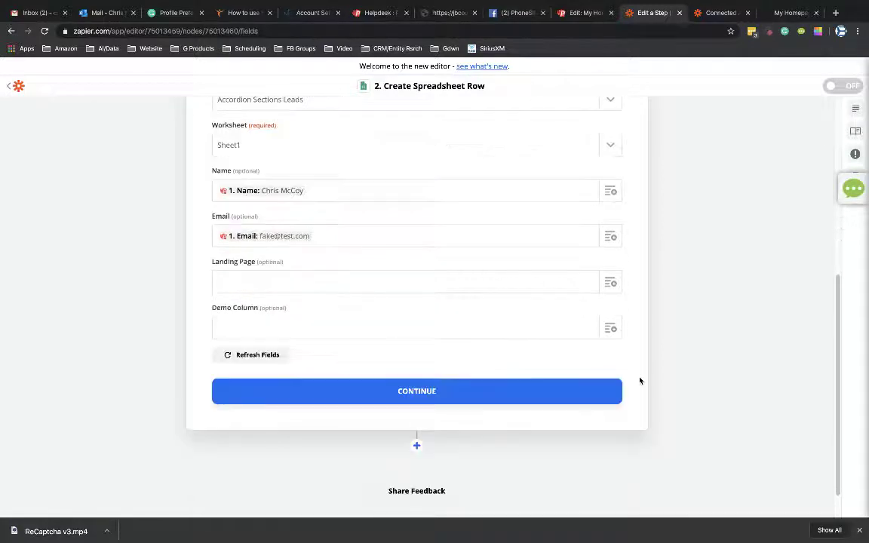
click(611, 283)
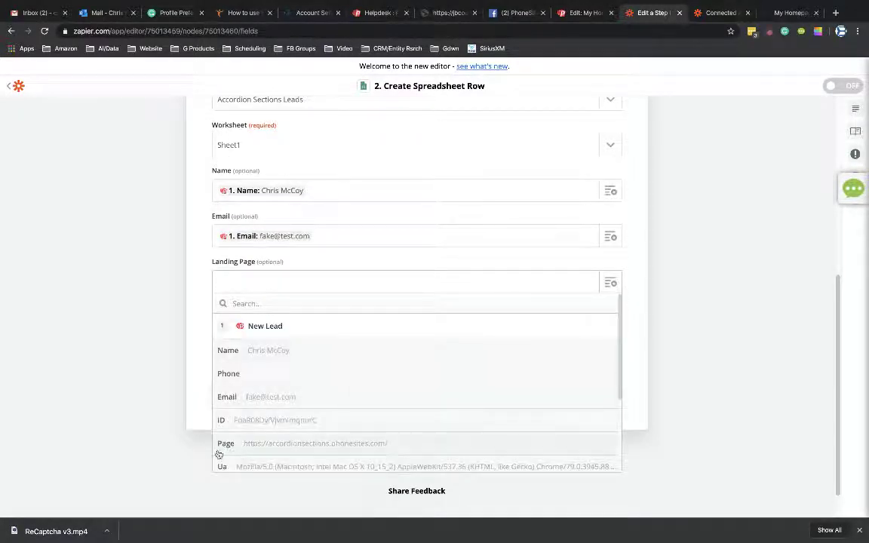
click(319, 447)
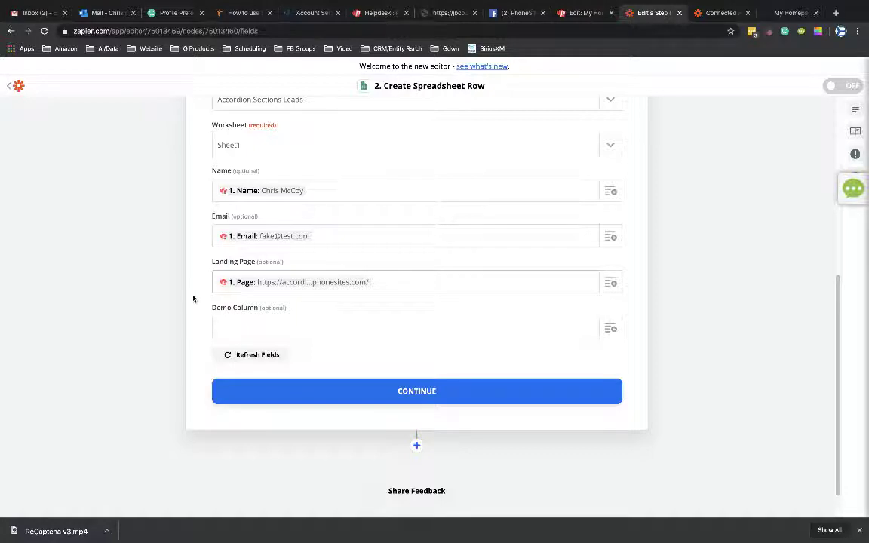
Reopen the lead data options under Name, then close the list.
scroll(246, 217, up, 1)
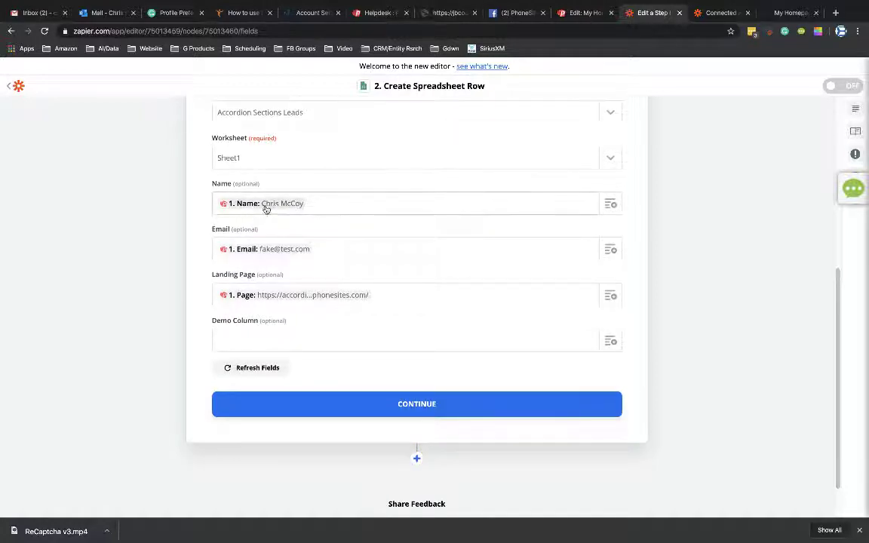
click(609, 207)
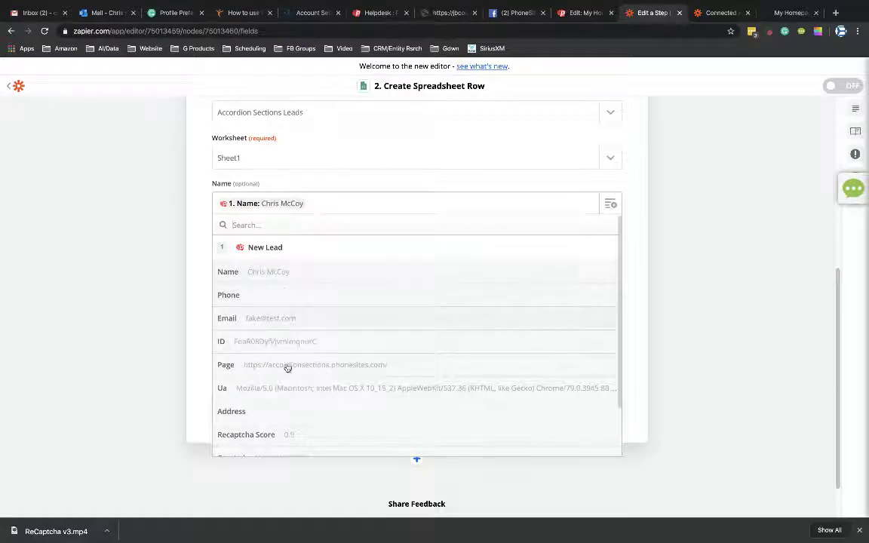
scroll(291, 428, down, 2)
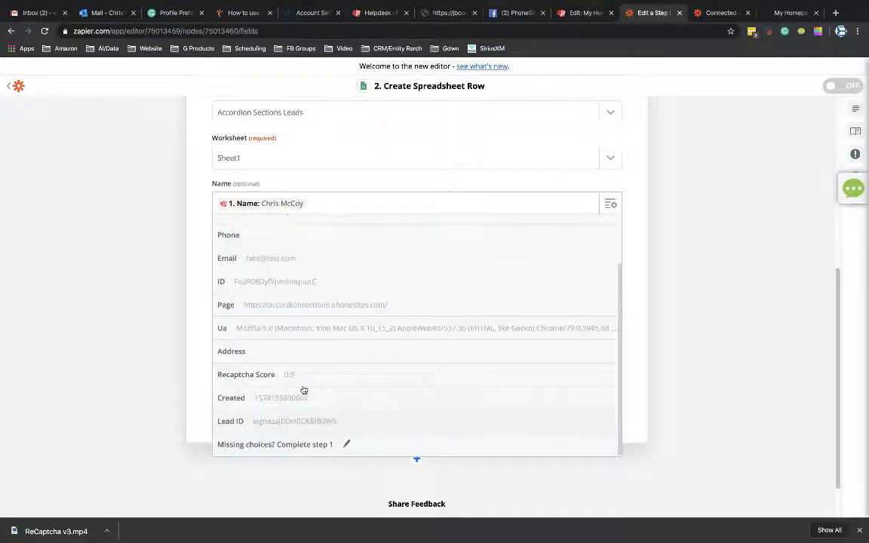
scroll(304, 385, up, 2)
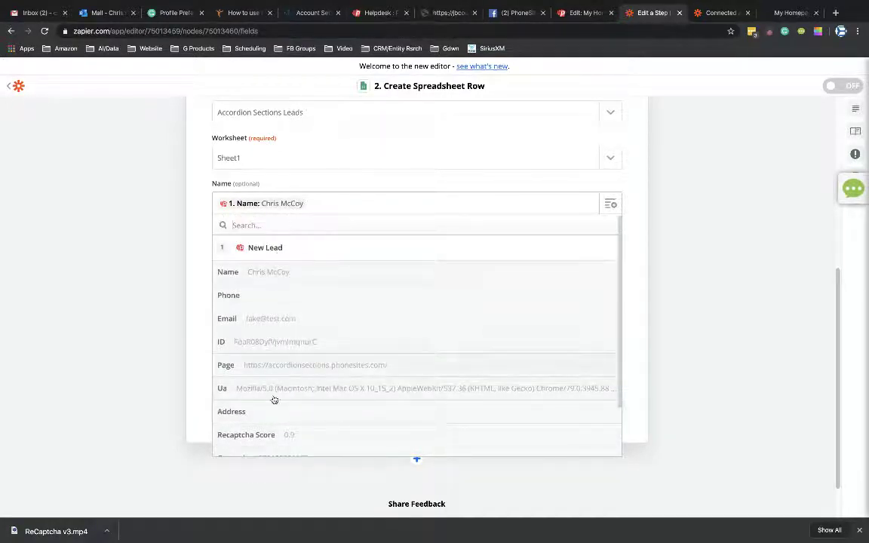
click(198, 291)
scroll(210, 316, up, 5)
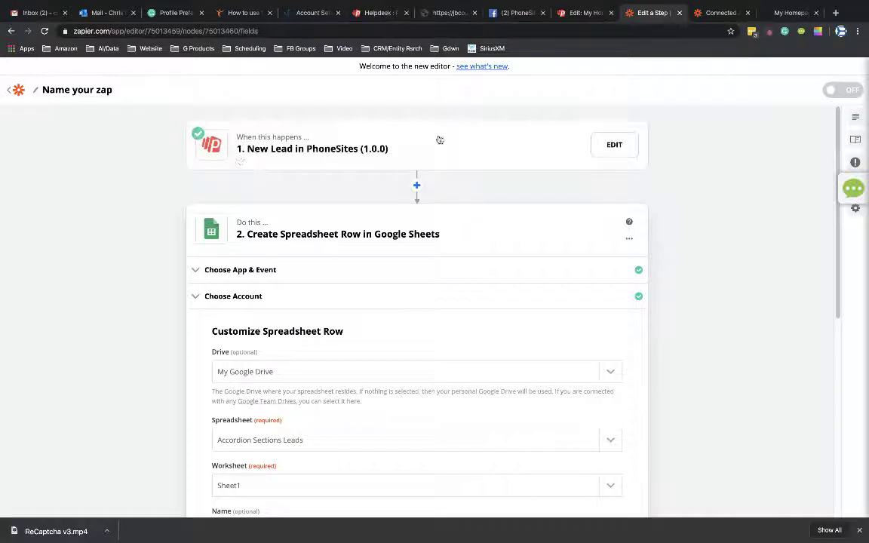
click(578, 13)
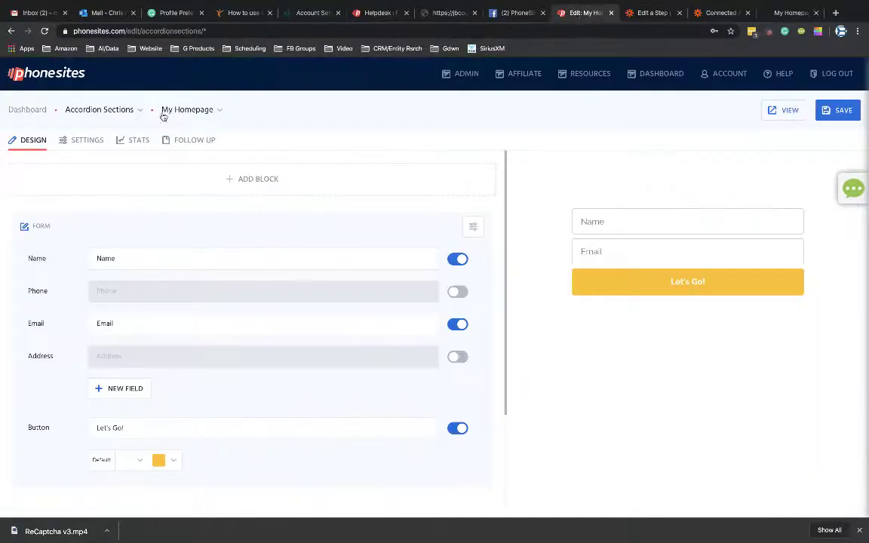
click(10, 31)
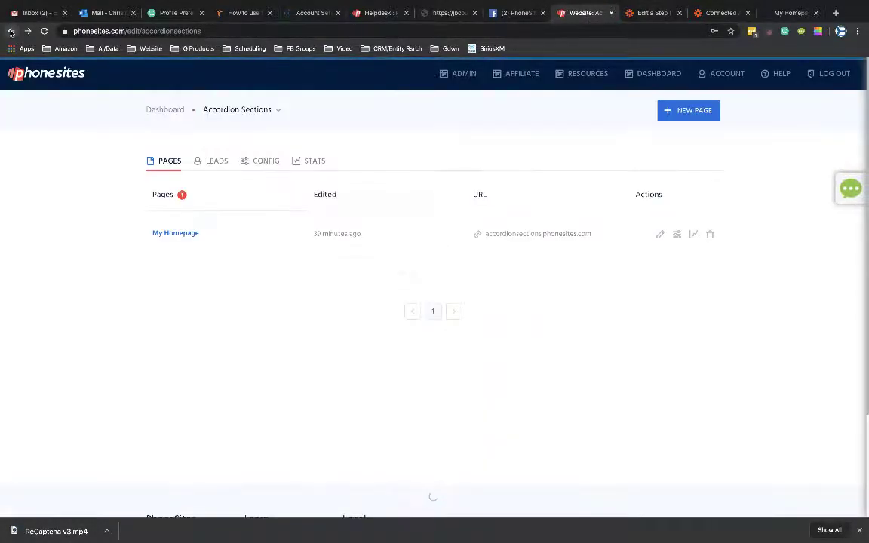
click(262, 162)
scroll(265, 347, down, 2)
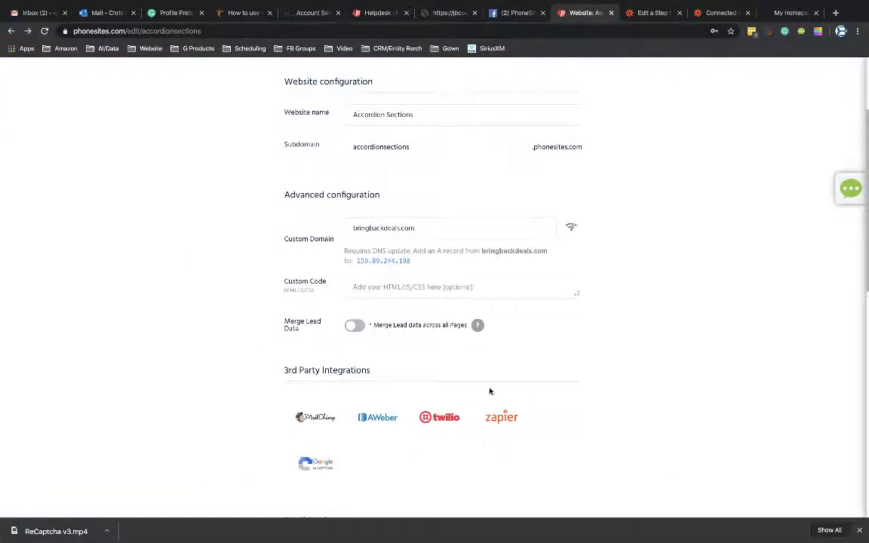
click(647, 12)
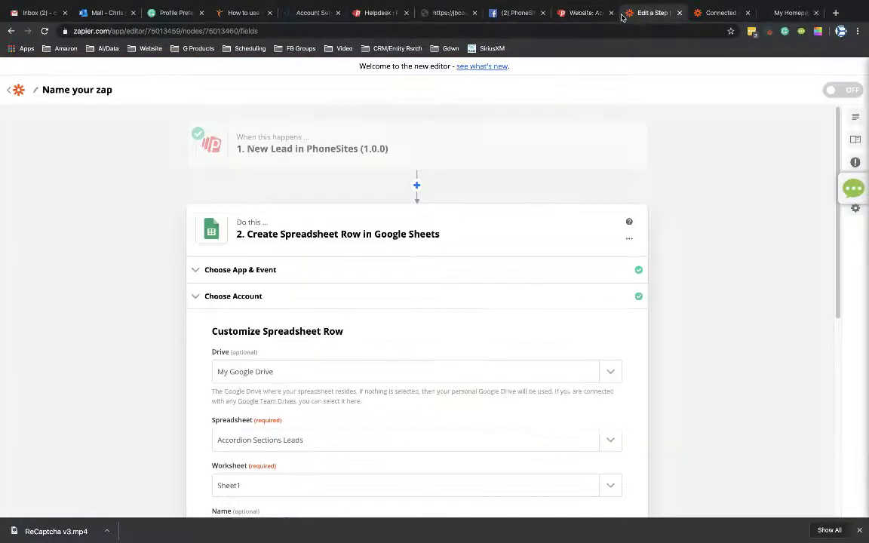
click(593, 15)
scroll(440, 268, up, 2)
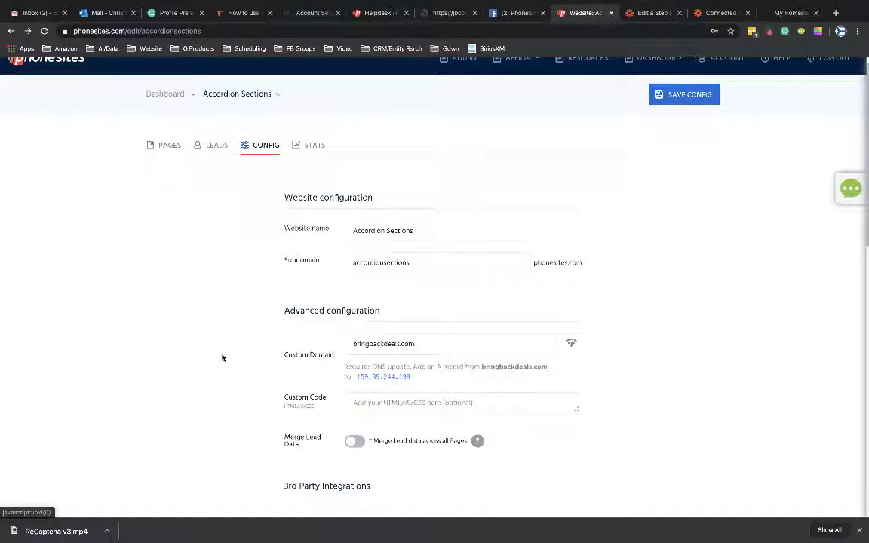
click(659, 14)
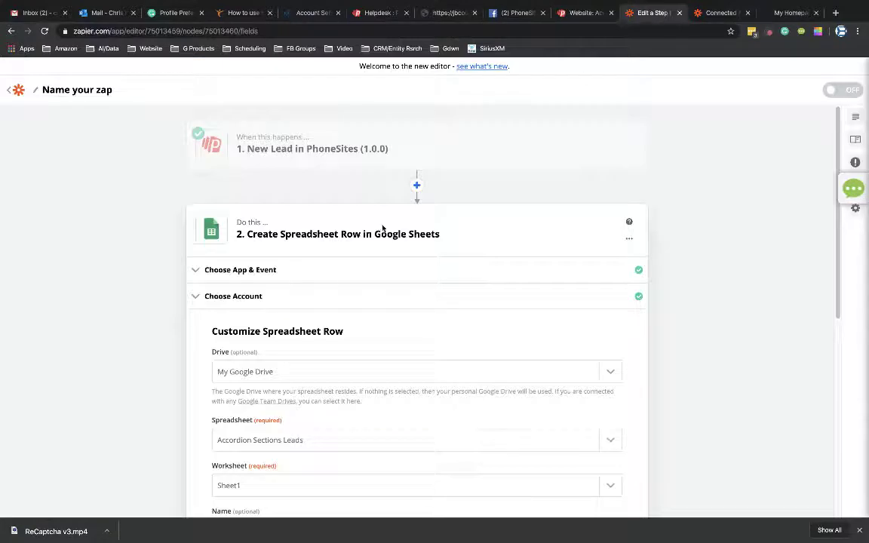
scroll(294, 196, down, 1)
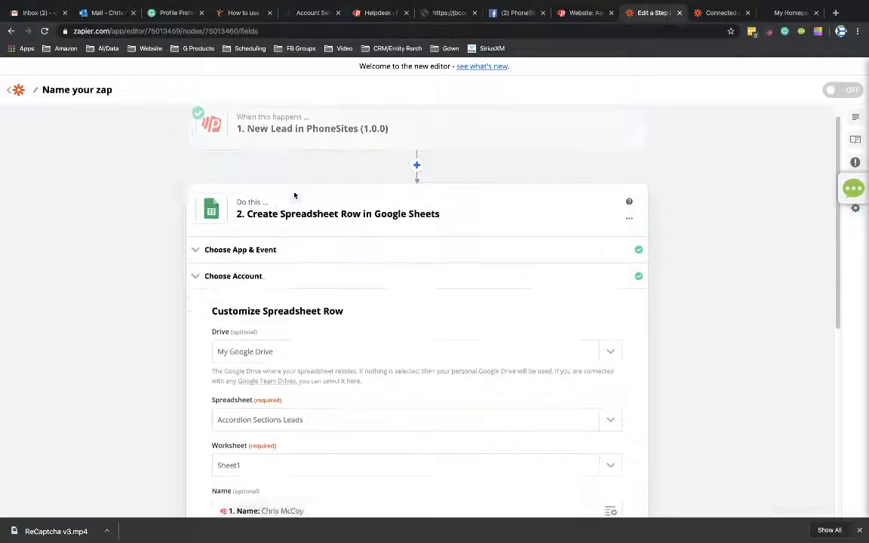
scroll(295, 195, down, 5)
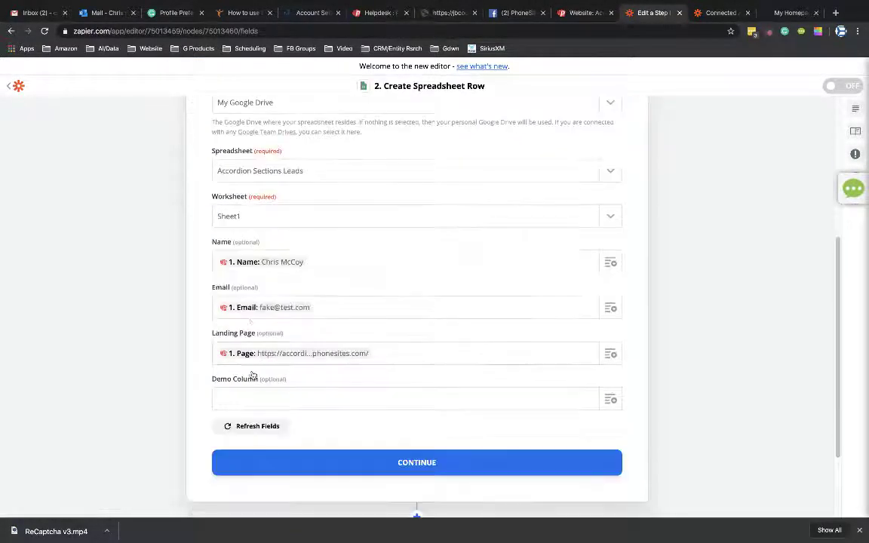
click(613, 264)
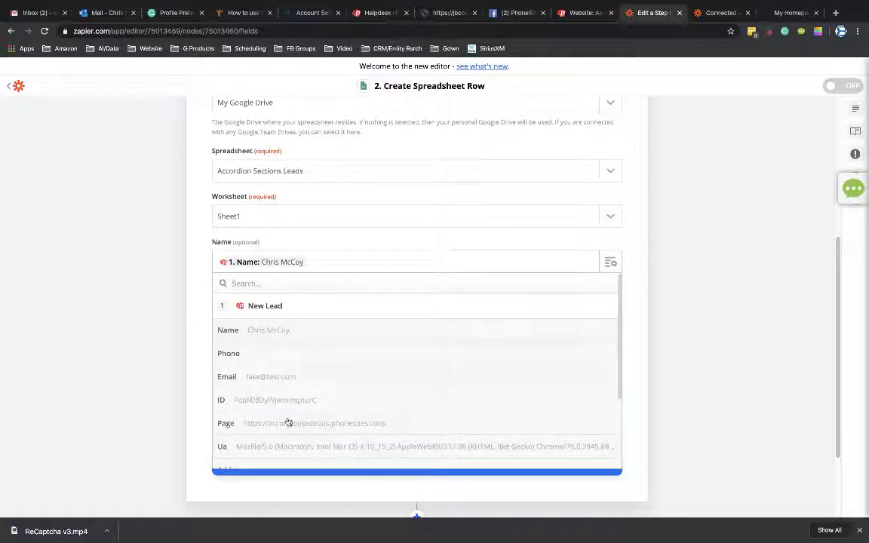
click(202, 365)
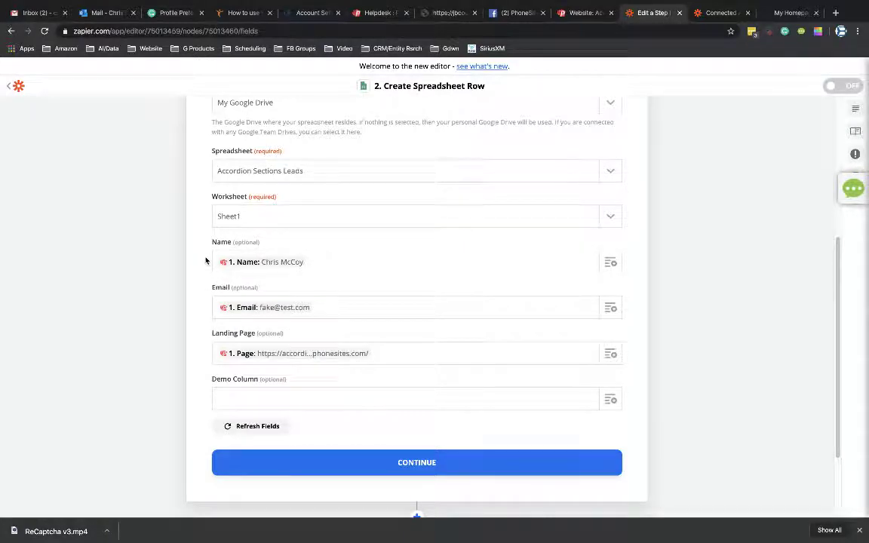
Test the step, adding the sample lead as row 2 of Accordion Sections Leads.
click(411, 471)
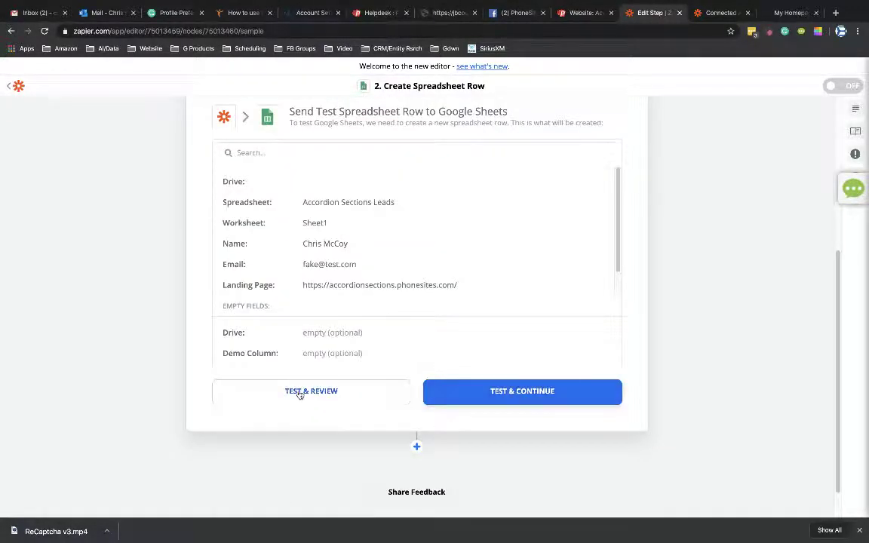
click(300, 392)
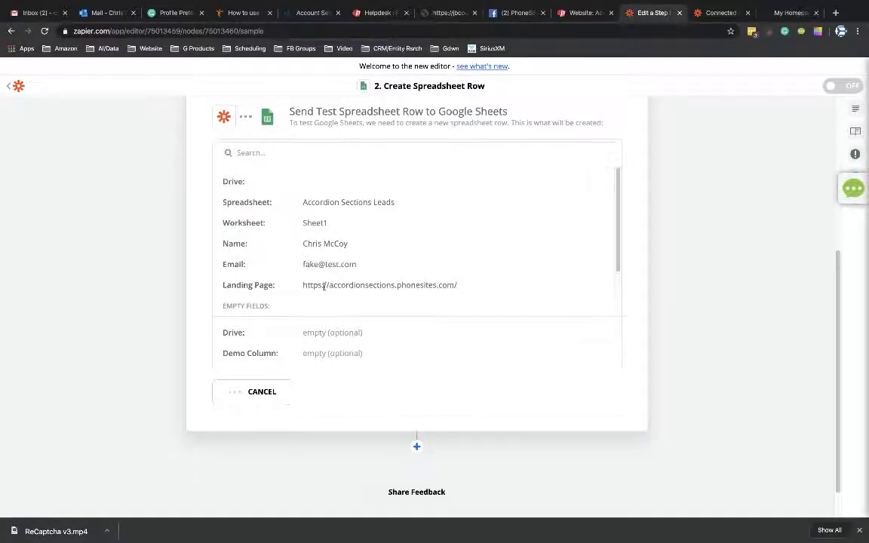
click(283, 6)
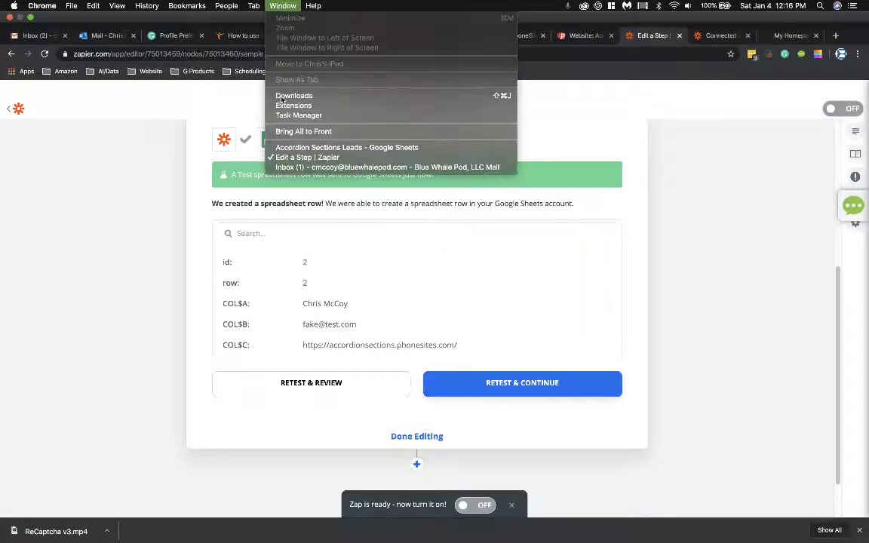
Confirm the test lead in row 2 of Accordion Sections Leads, then return to the Zapier editor.
click(317, 148)
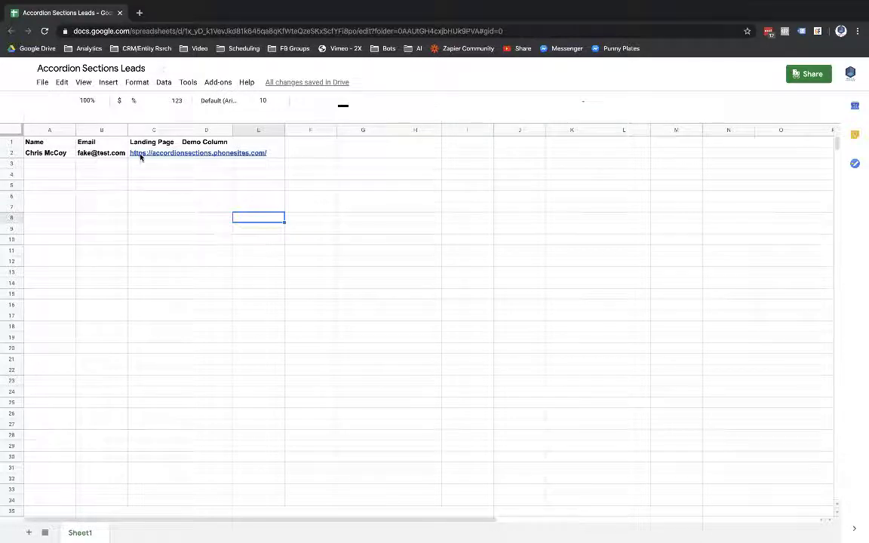
mouse_move(240, 4)
click(282, 6)
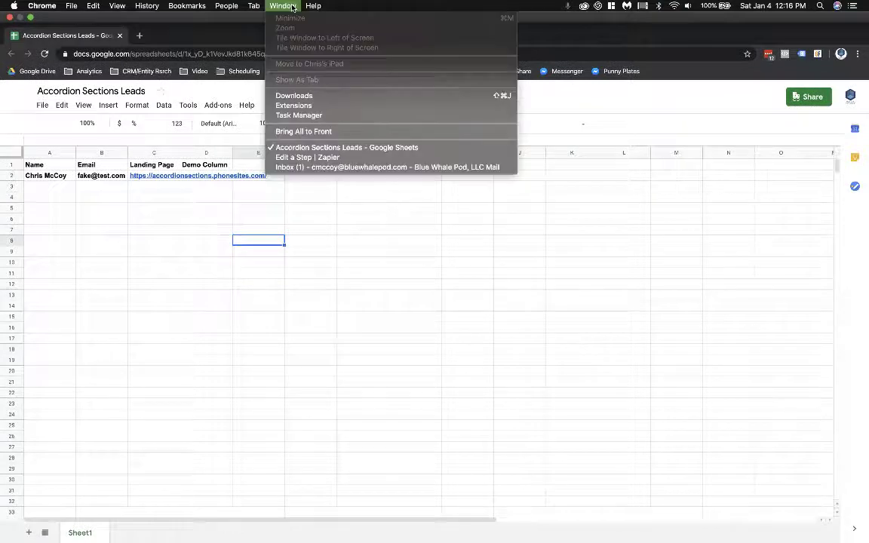
click(296, 158)
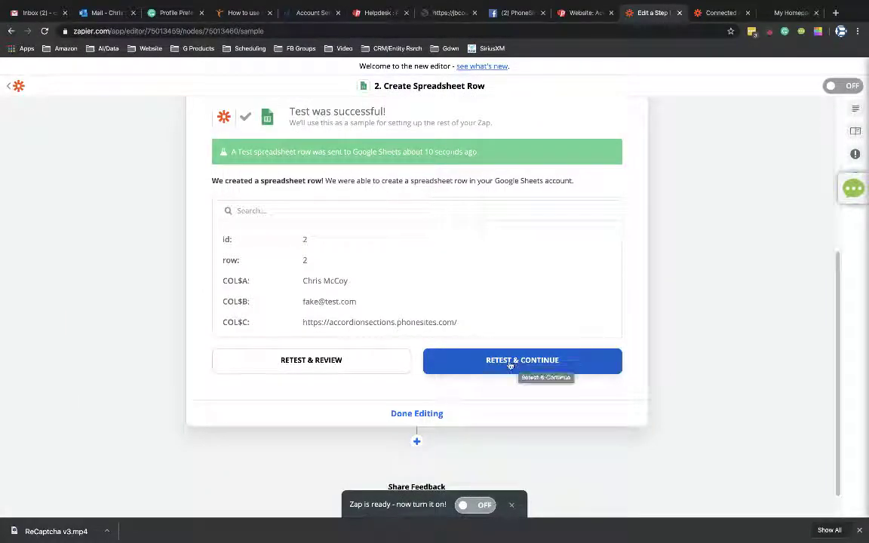
Retest the Create Spreadsheet Row step and switch the zap from OFF to ON.
click(498, 363)
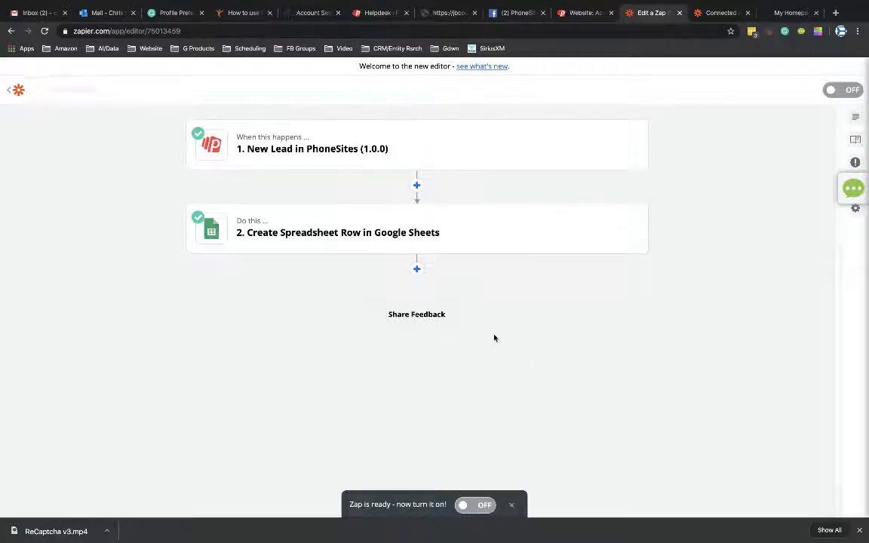
click(480, 506)
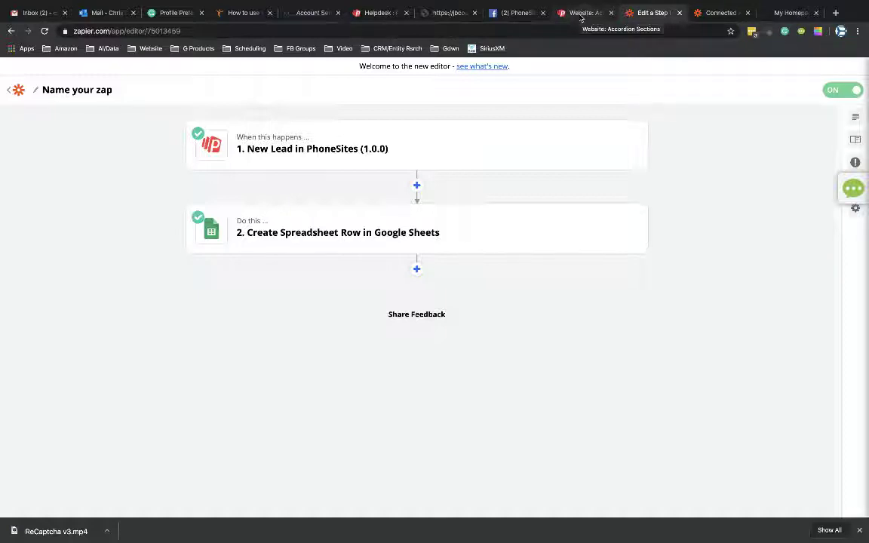
click(582, 13)
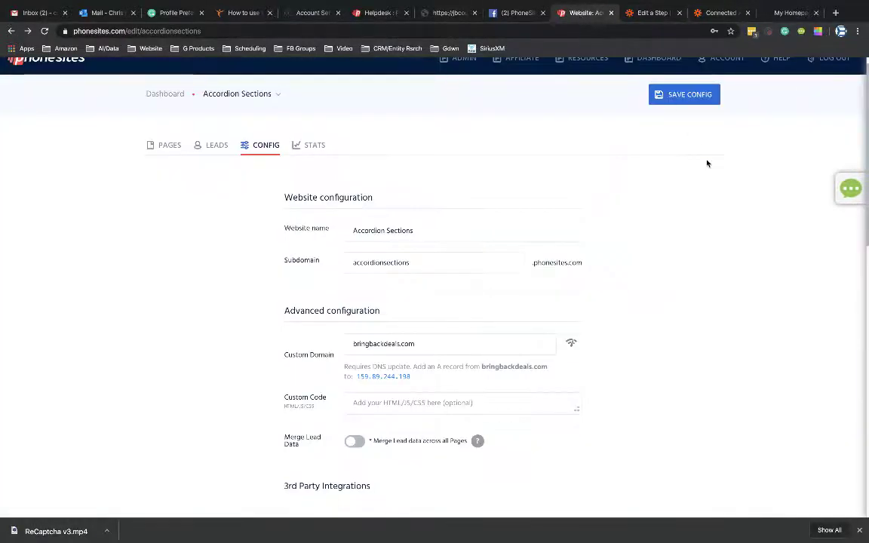
click(167, 147)
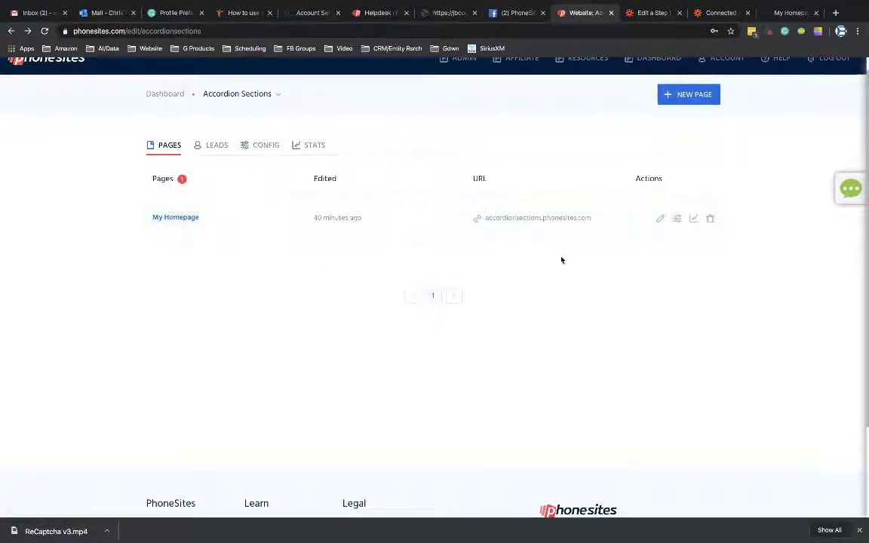
key(ctrl+Tab)
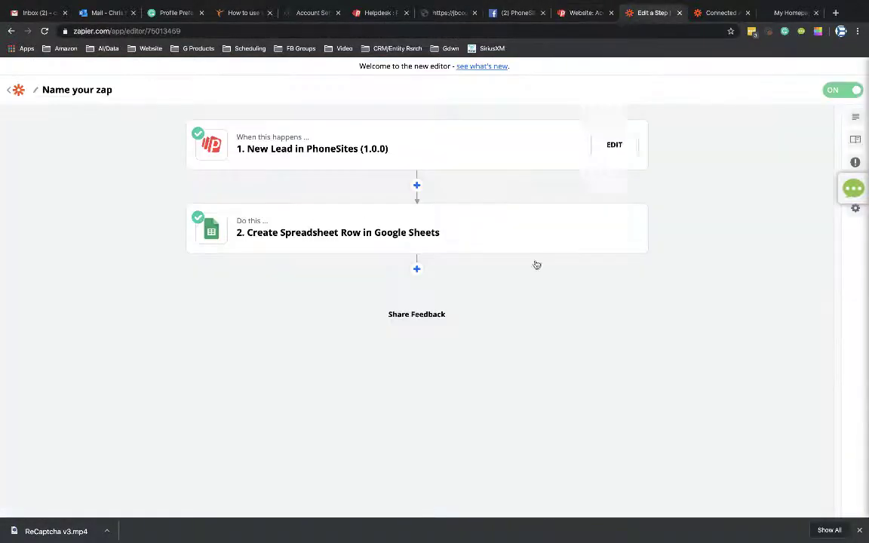
Enter 'Accordion Sections PS Landing Page to Google Sheets' as the zap title and confirm it.
click(70, 89)
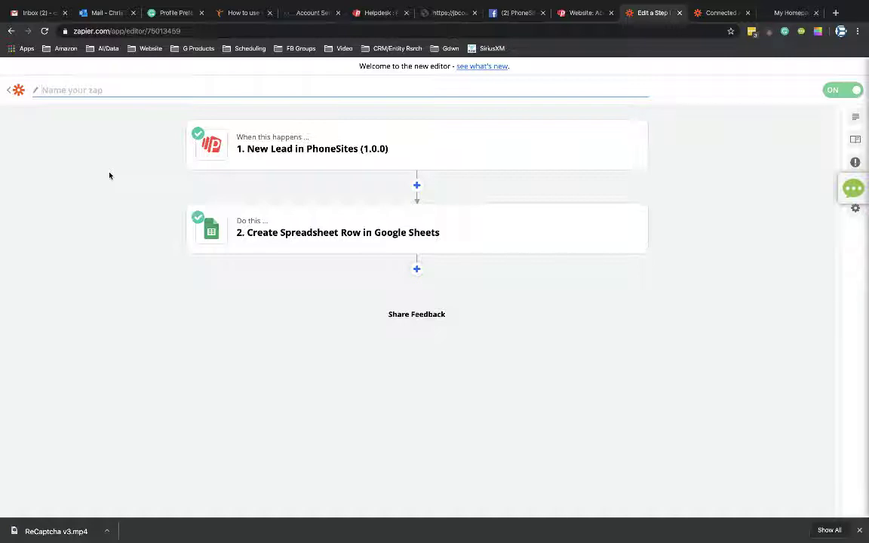
text(Accordions)
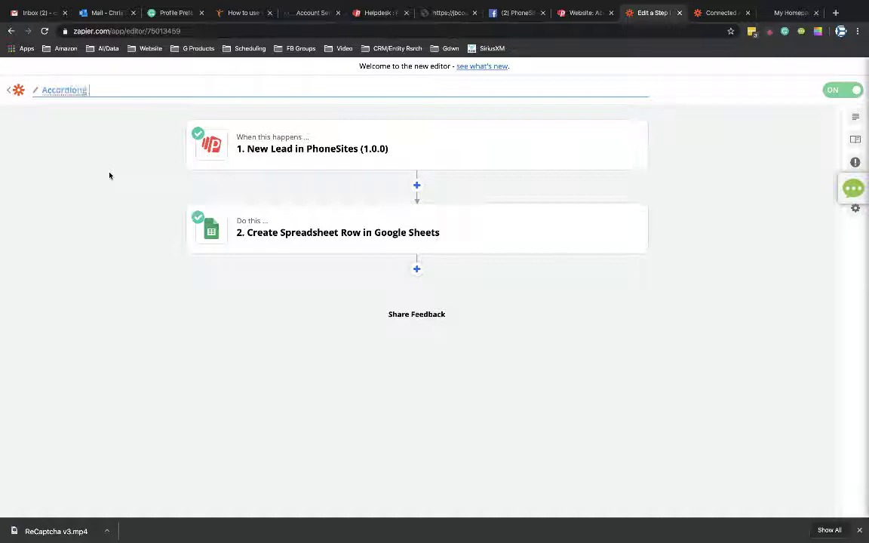
key(BackSpace)
text(Sec)
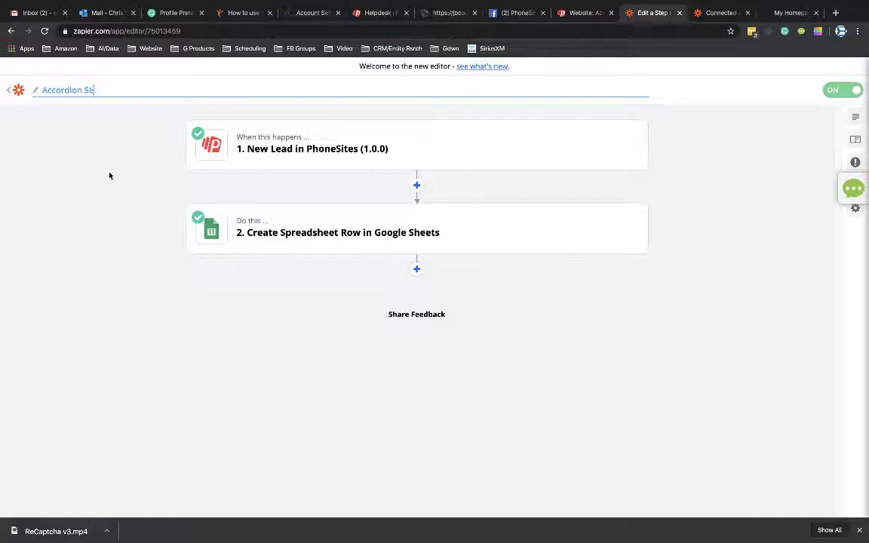
text(tions PS Landing Page t)
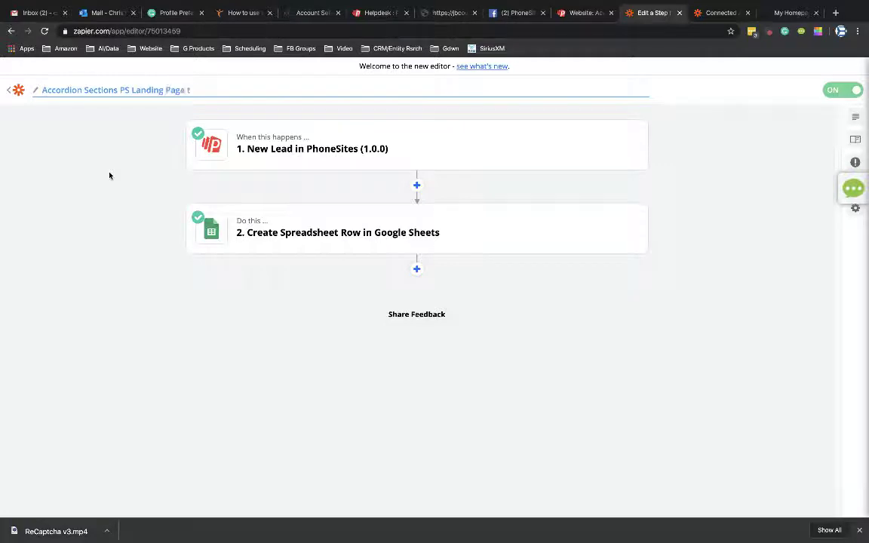
text(o Google Sheets)
click(70, 148)
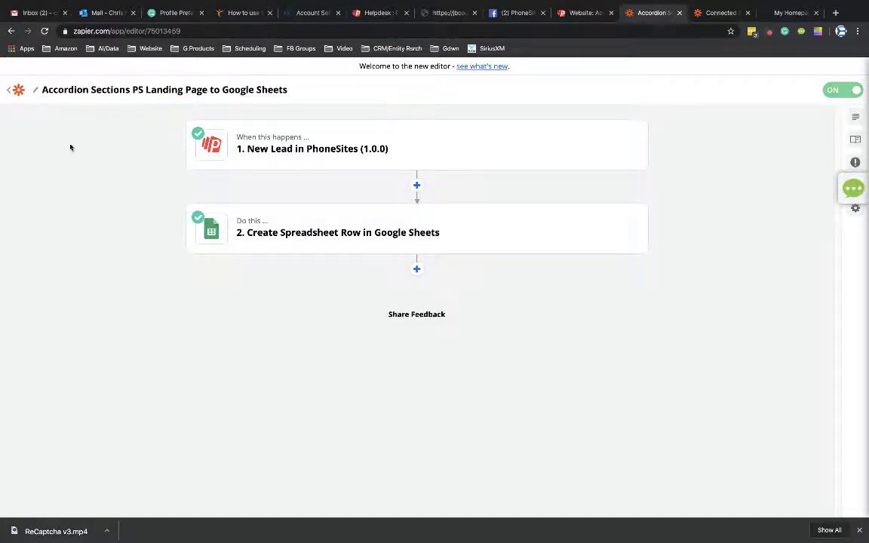
Go back to My Zaps, where the Home folder lists 5 zaps.
click(18, 92)
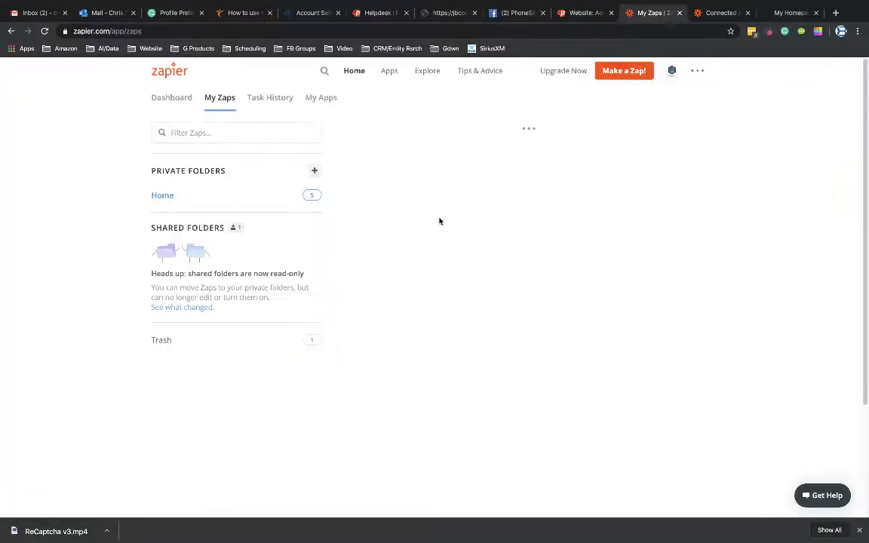